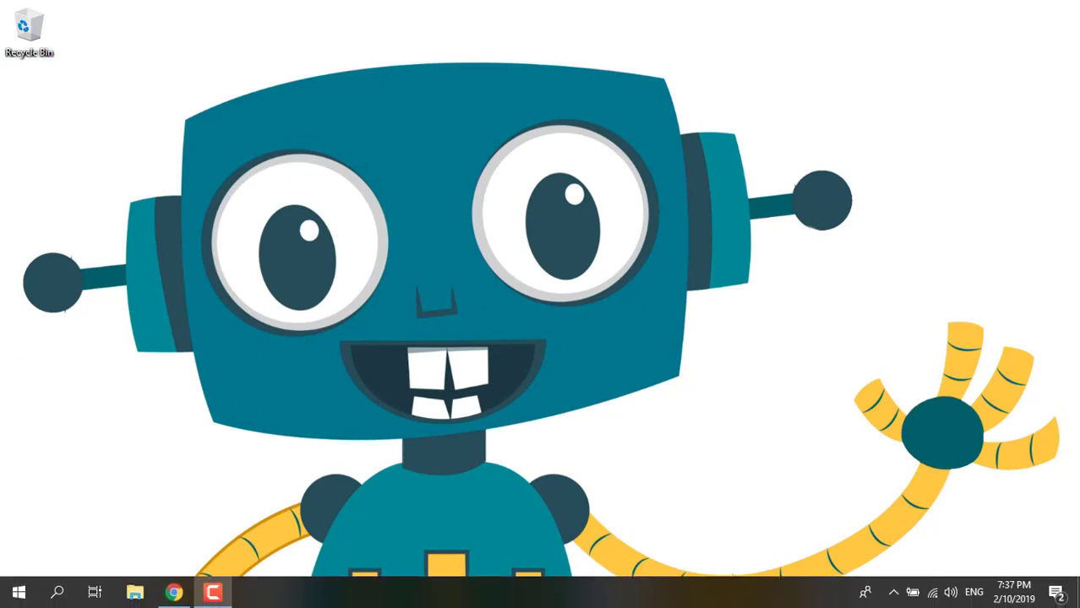
# Search Google in Chrome for "dosbox download" and download the DOSBox 0.74-2 installer from the DOSBox site
pyautogui.click(172, 594)
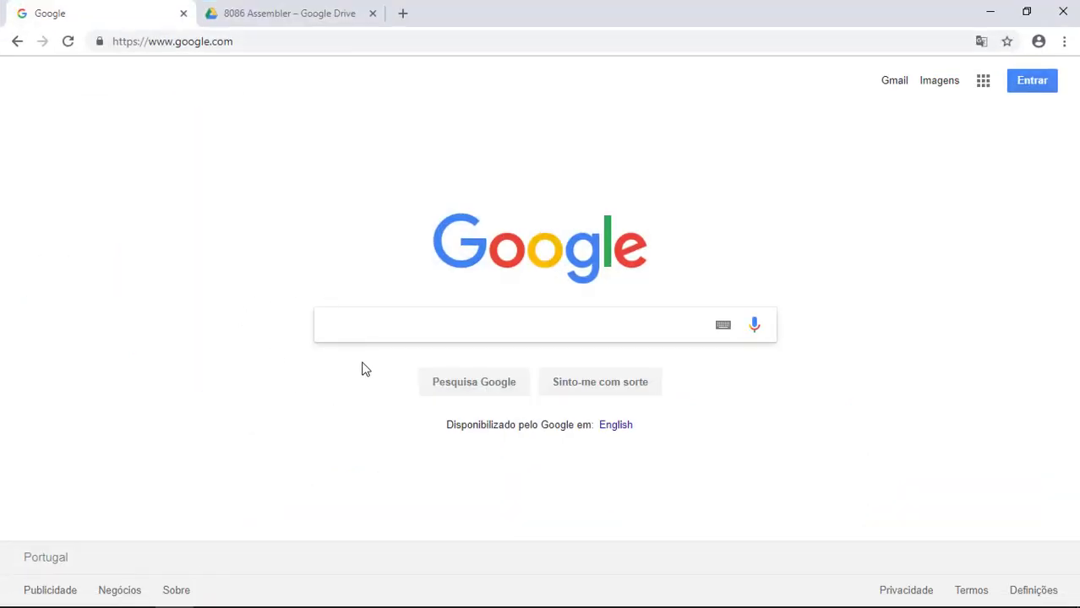
pyautogui.write('dosbox')
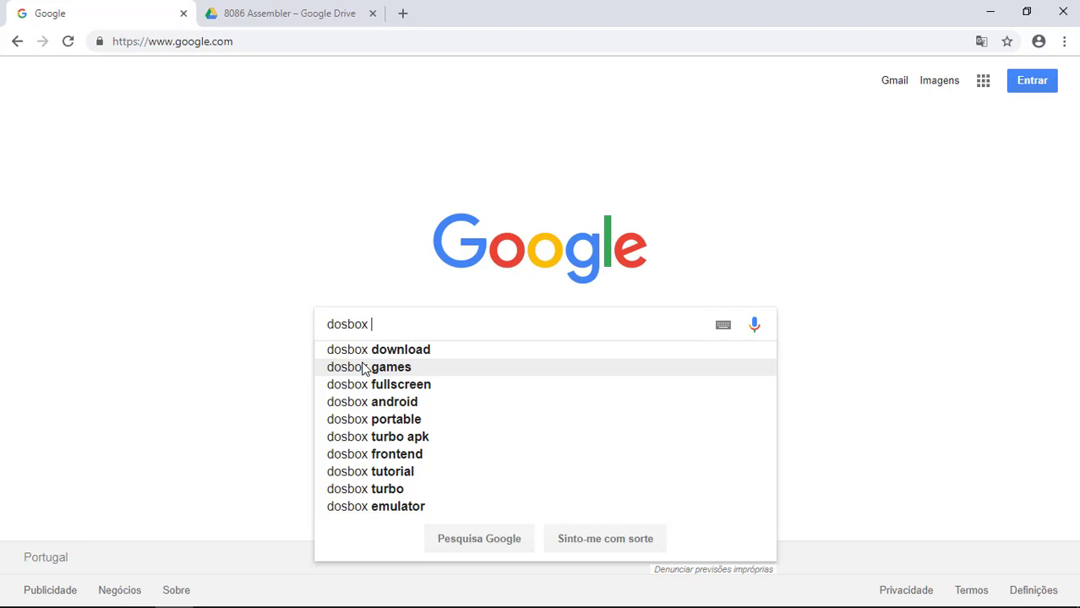
pyautogui.press('Down')
pyautogui.press('Return')
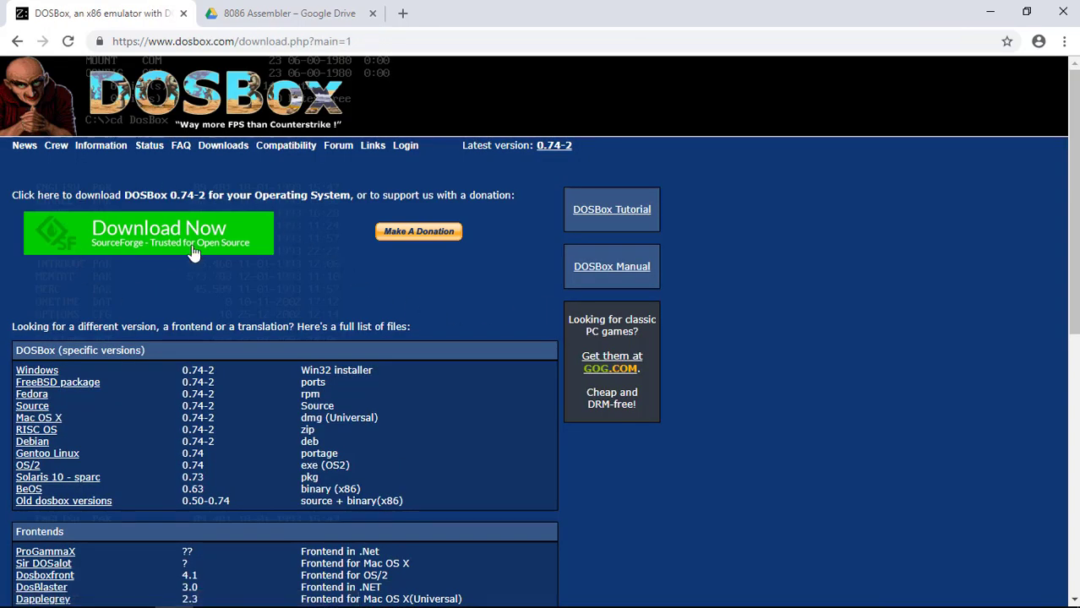
pyautogui.click(132, 236)
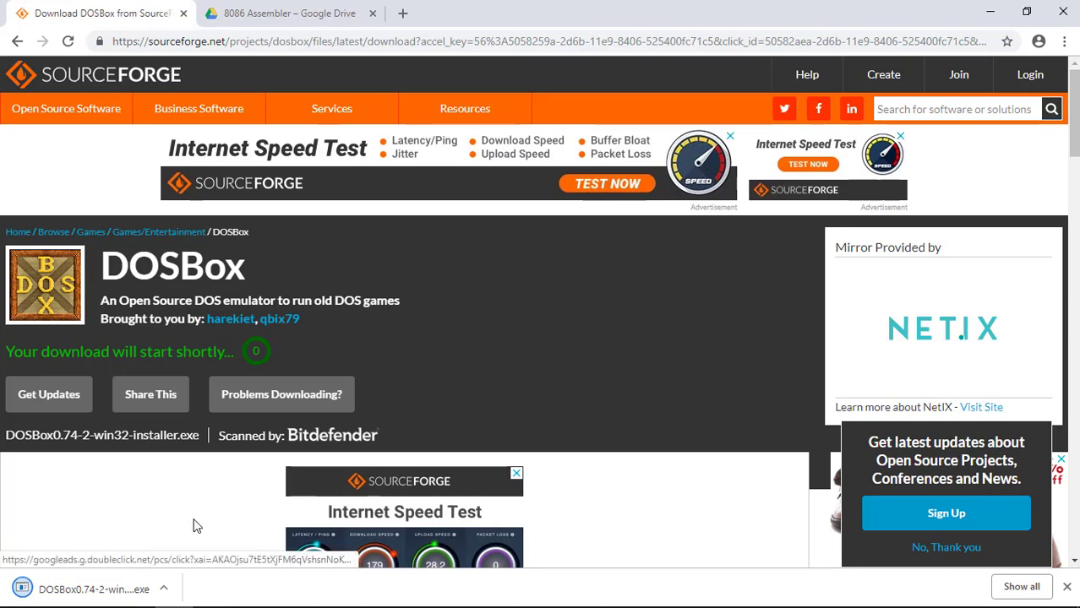
# Run the downloaded DOSBox 0.74-2 installer, accept the license and install it with the default options
pyautogui.click(76, 589)
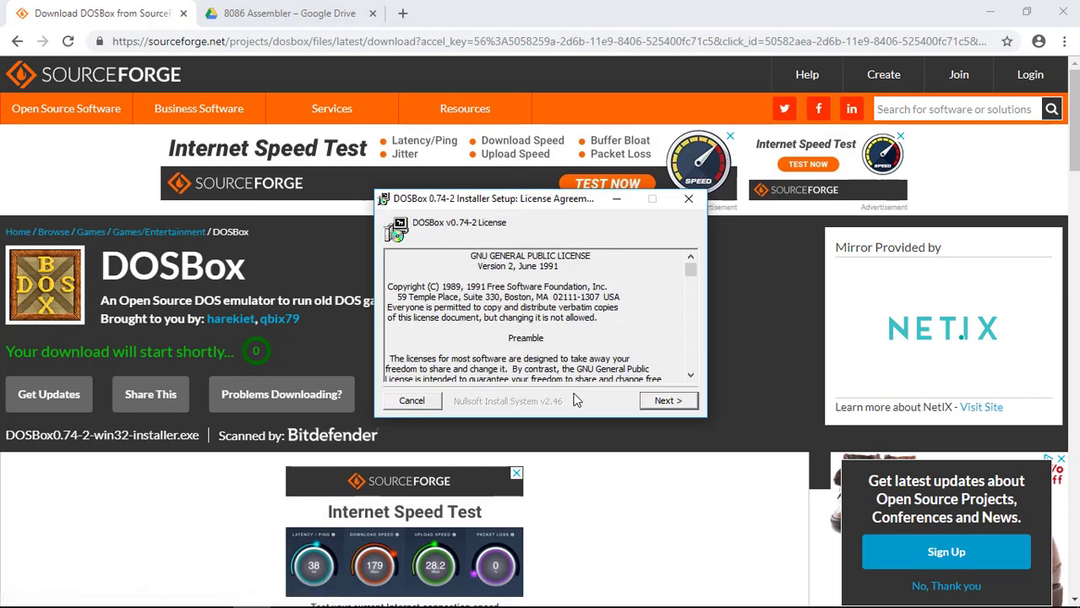
pyautogui.click(668, 402)
pyautogui.click(668, 401)
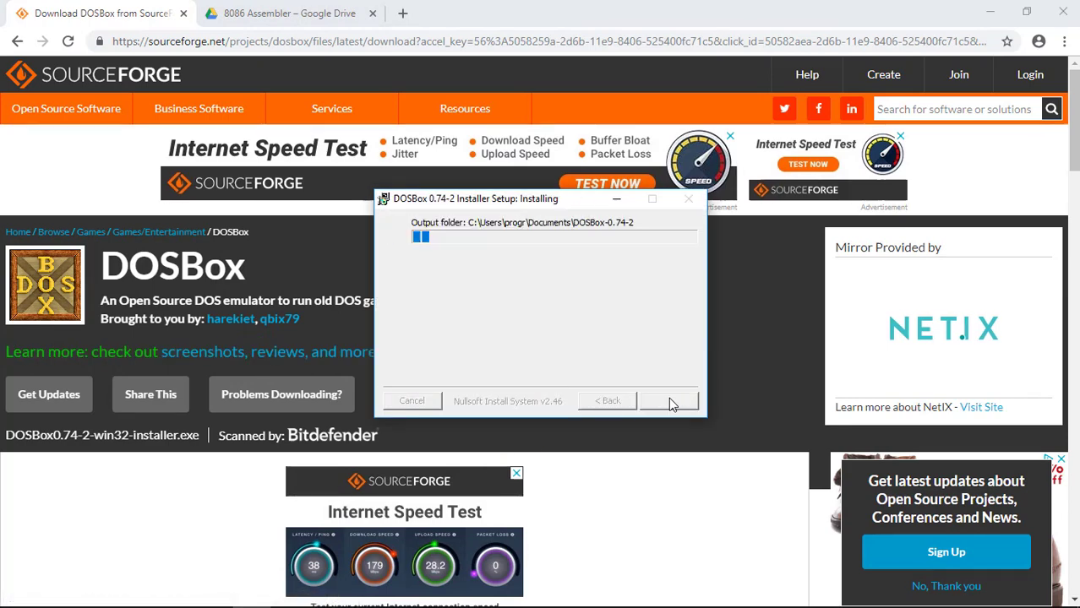
pyautogui.click(667, 401)
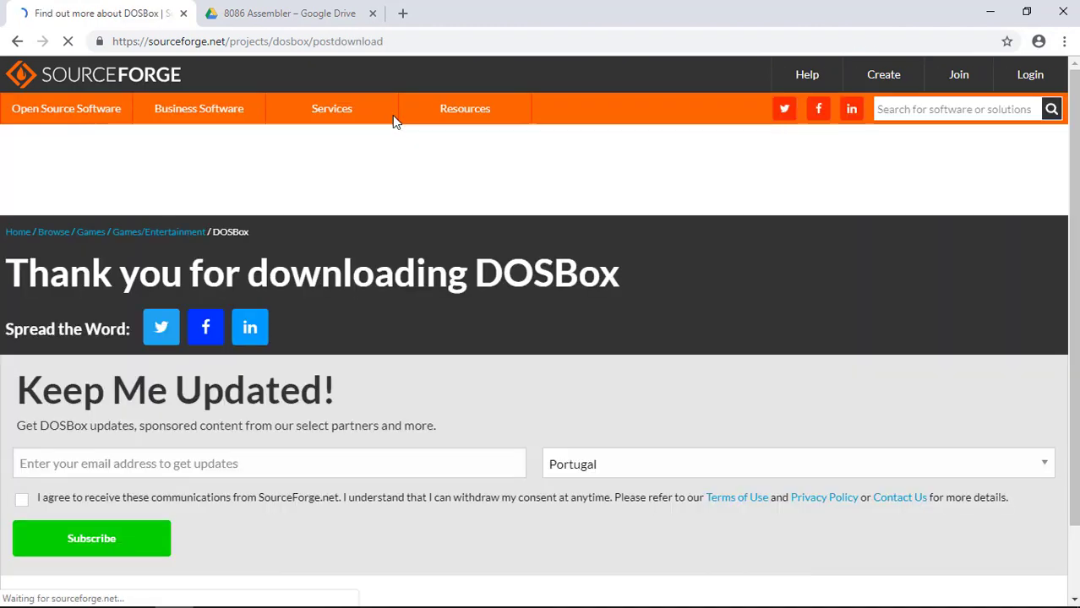
# Download all files of the shared 8086 Assembler folder from Google Drive as one archive
pyautogui.click(304, 12)
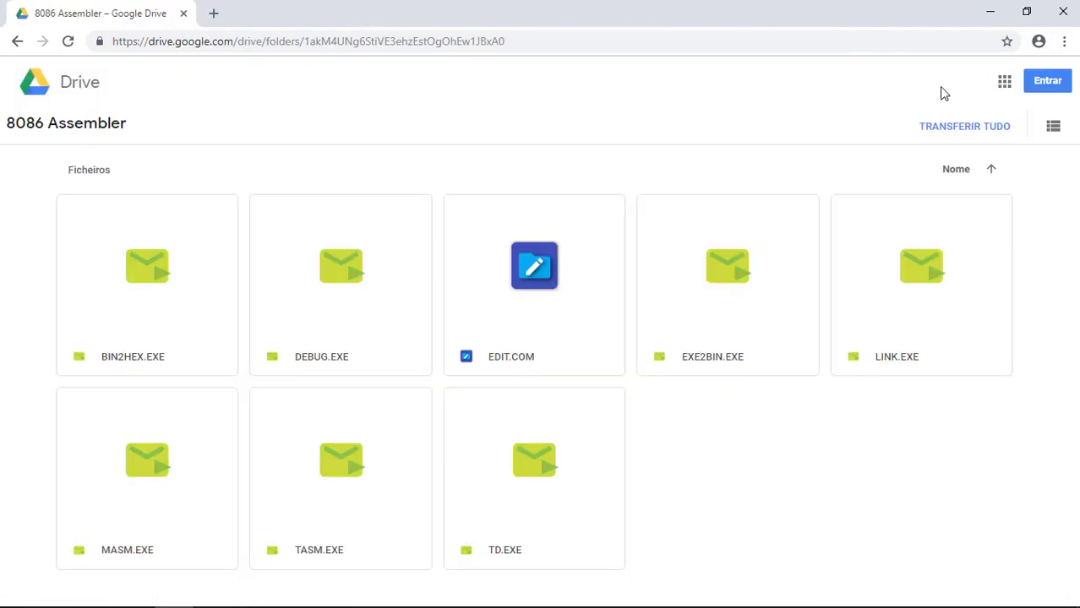
pyautogui.click(989, 21)
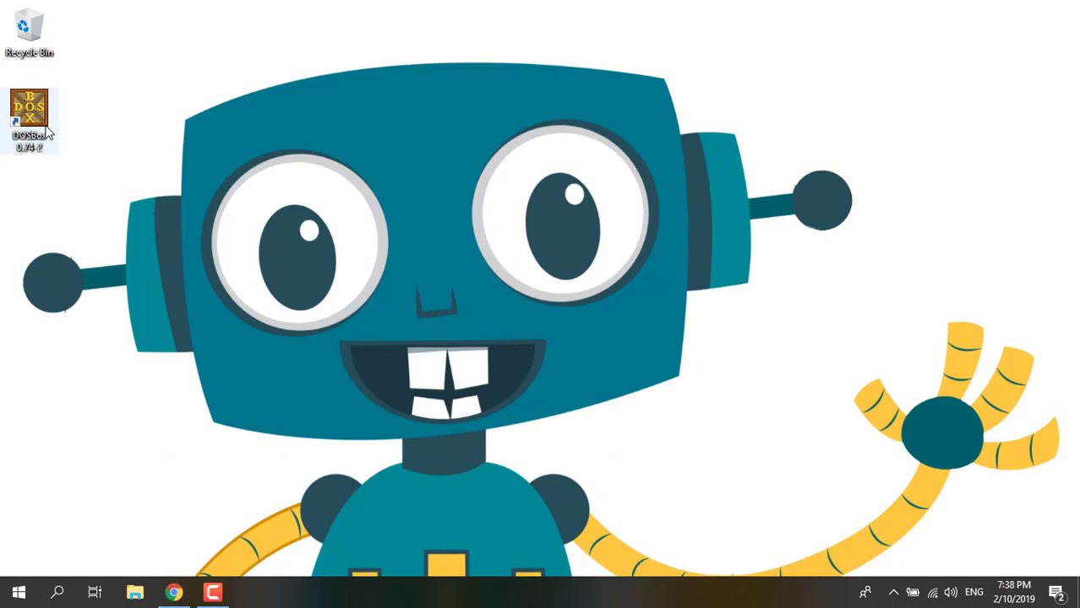
pyautogui.click(174, 592)
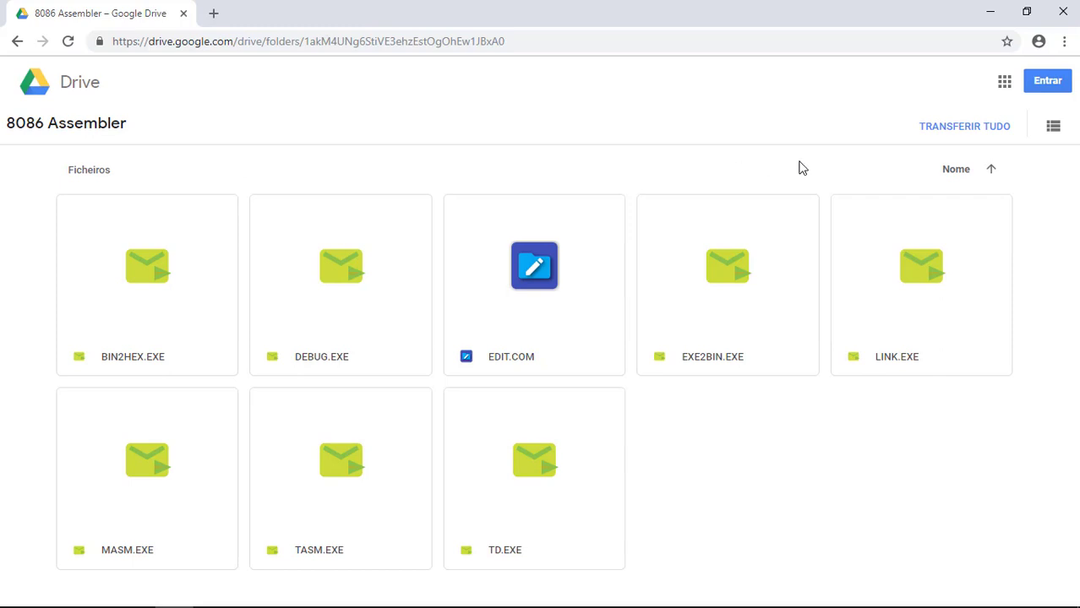
pyautogui.click(937, 137)
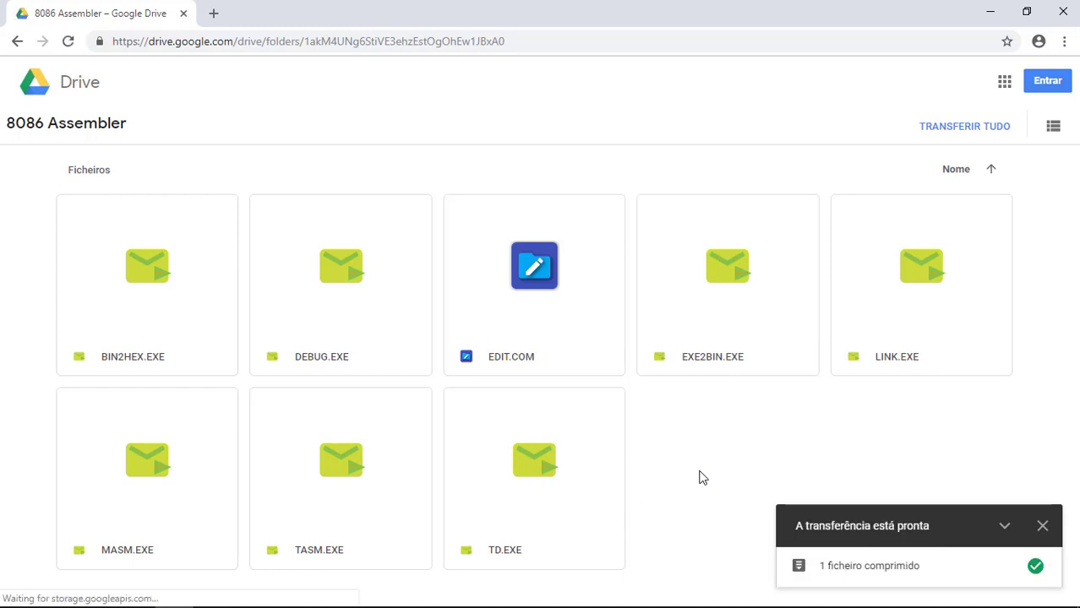
# Locate the downloaded 8086 Assembler archive in its folder, cut it, and return to the desktop
pyautogui.click(169, 587)
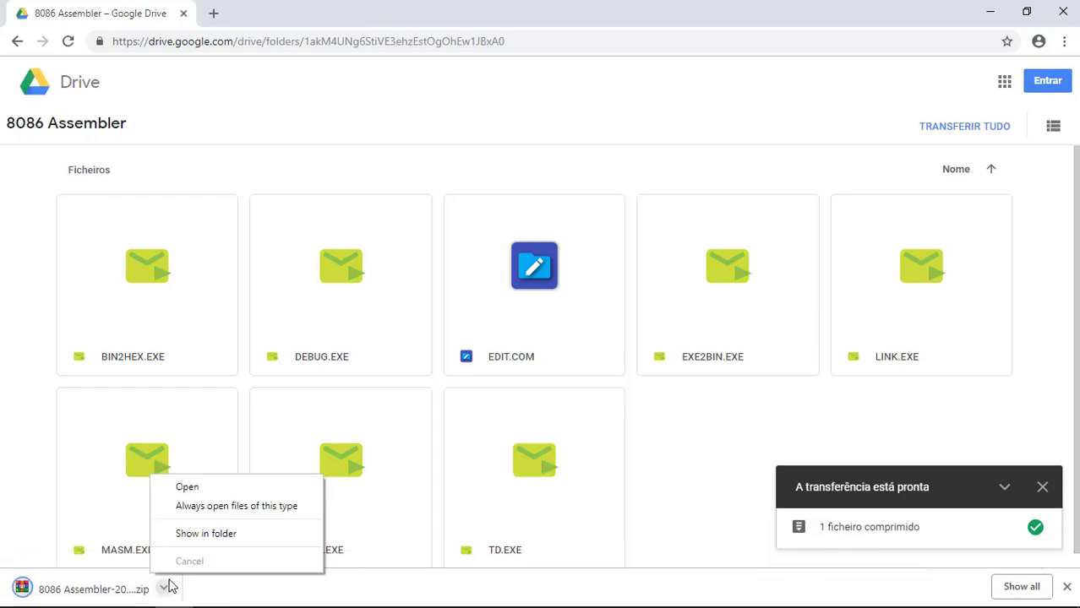
pyautogui.click(184, 535)
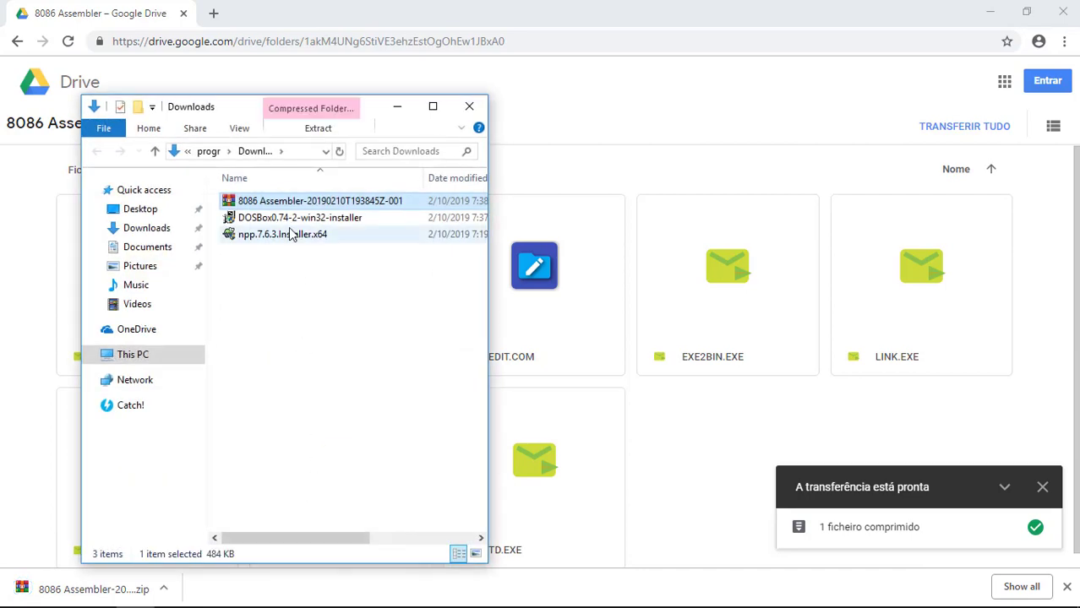
pyautogui.rightClick(289, 206)
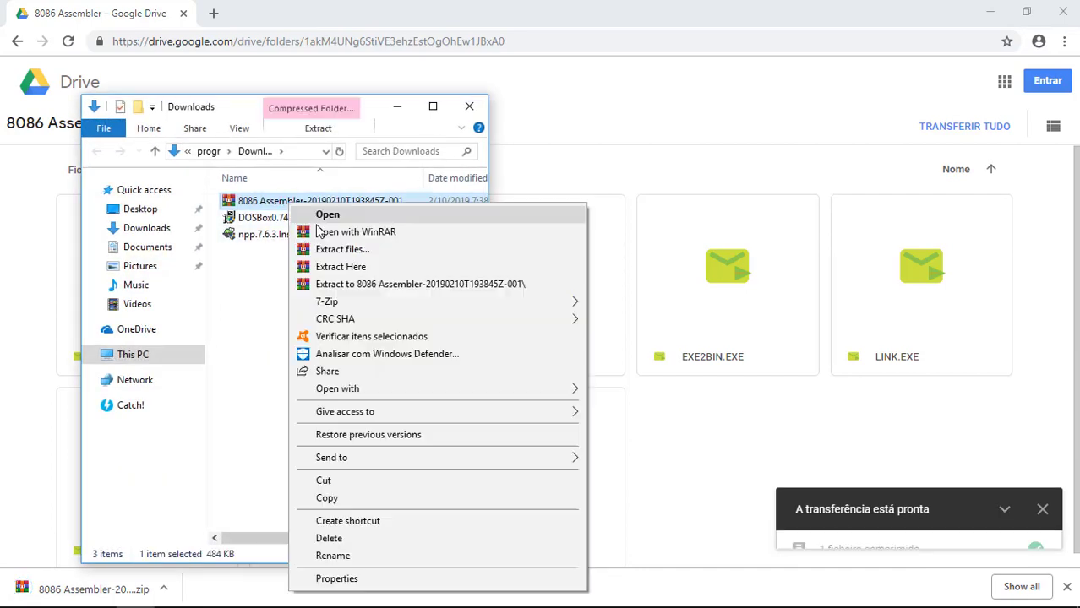
pyautogui.click(330, 481)
pyautogui.click(469, 107)
pyautogui.click(985, 10)
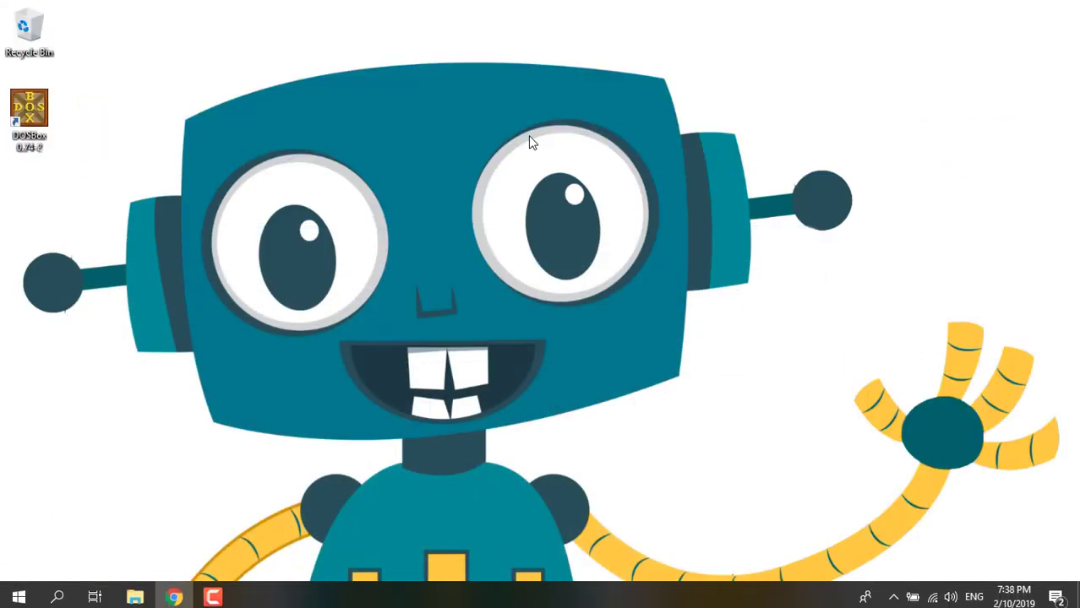
# Create a desktop folder named Pong and paste the 8086 Assembler archive into it
pyautogui.rightClick(34, 211)
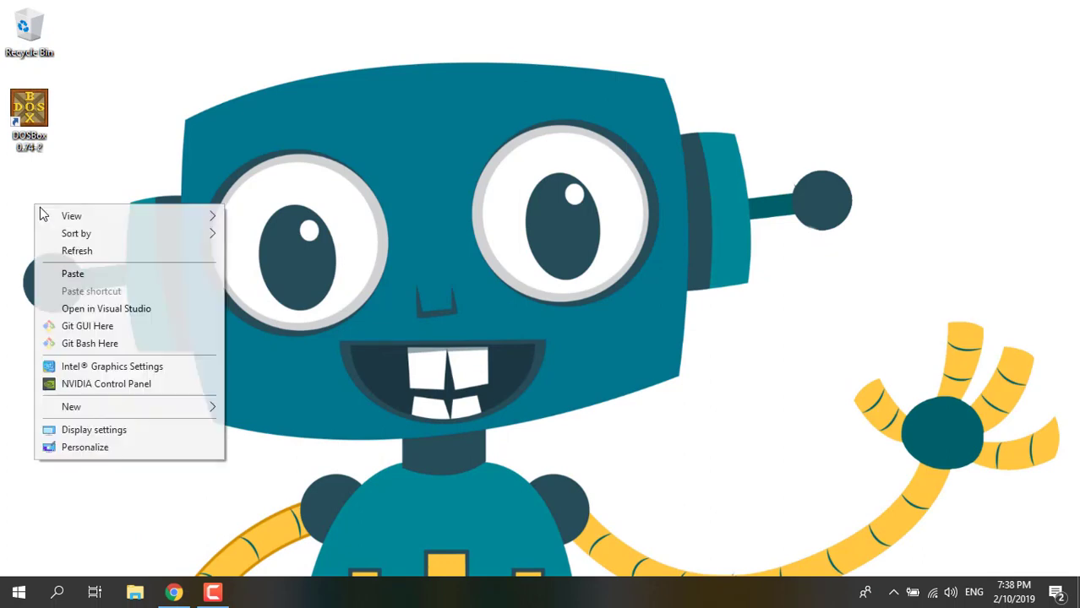
pyautogui.moveTo(135, 417)
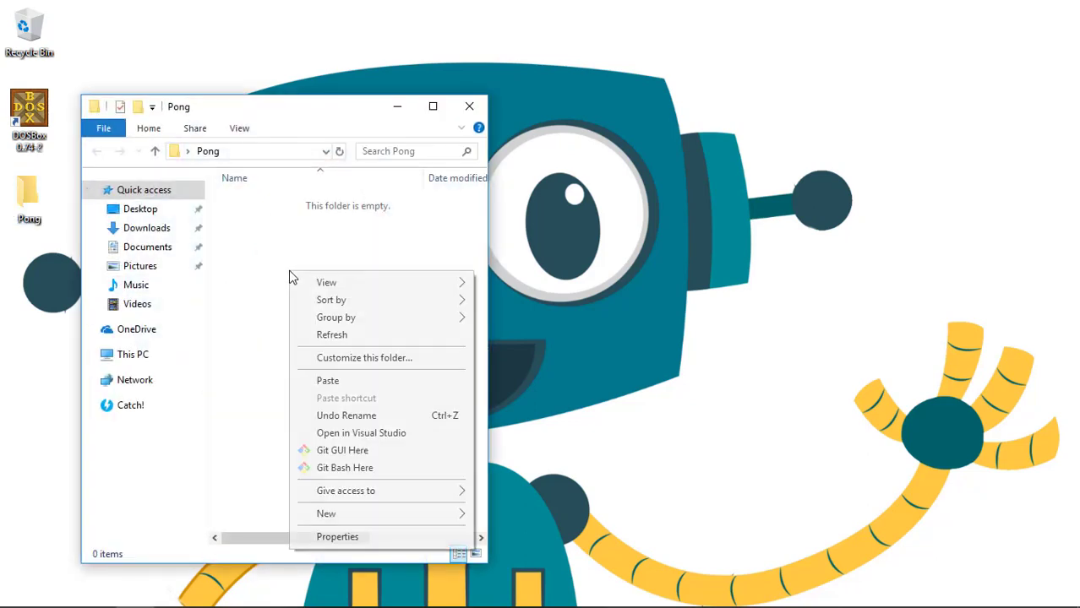
pyautogui.click(338, 381)
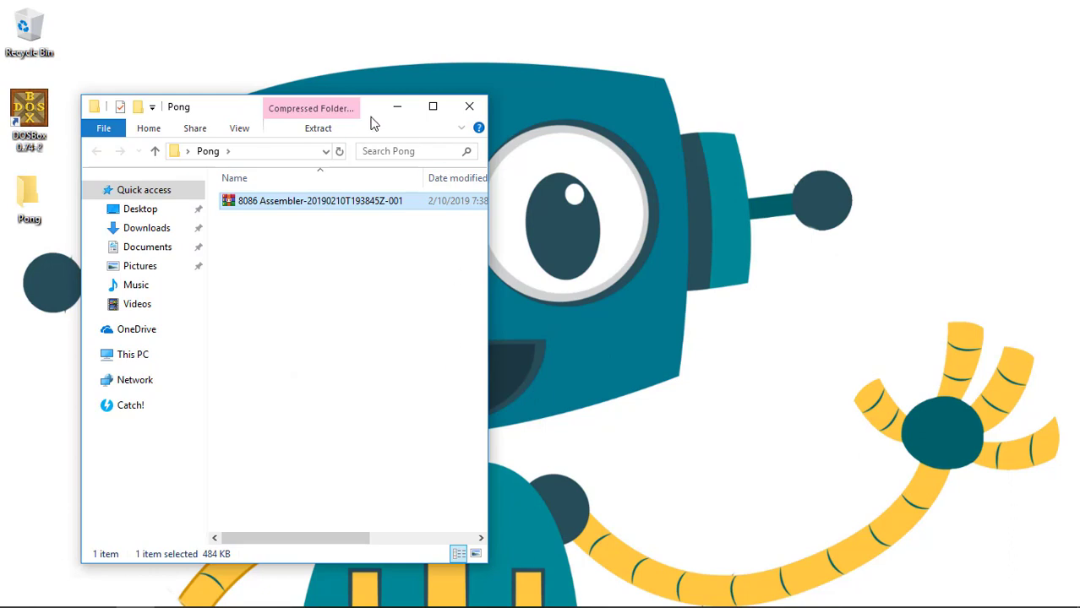
# Extract the 8086 Assembler archive inside the Pong folder and delete the archive
pyautogui.moveTo(374, 124); pyautogui.dragTo(572, 123)
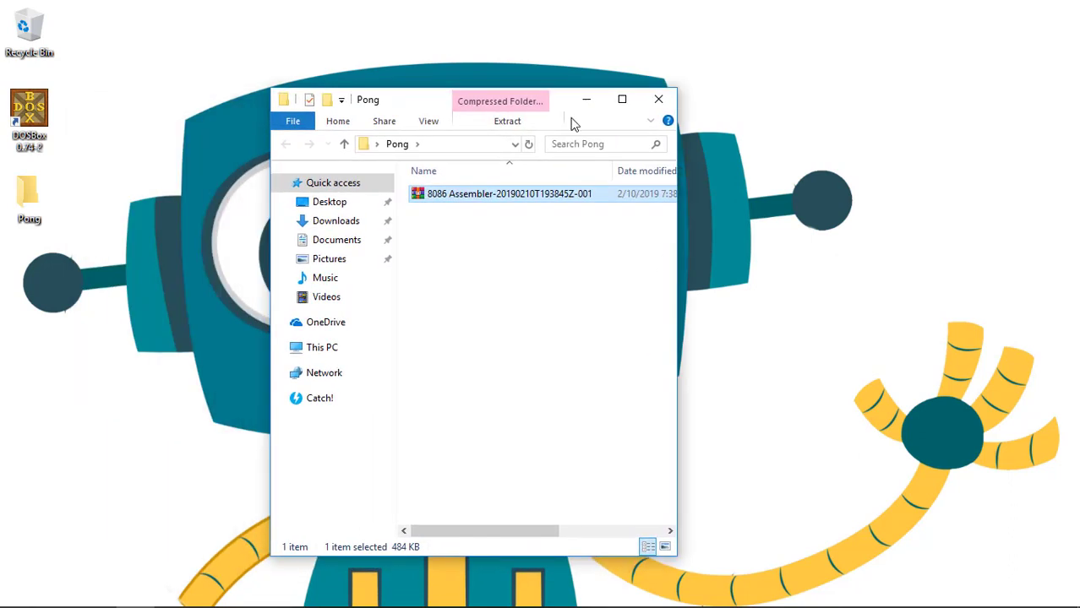
pyautogui.rightClick(549, 196)
pyautogui.click(599, 253)
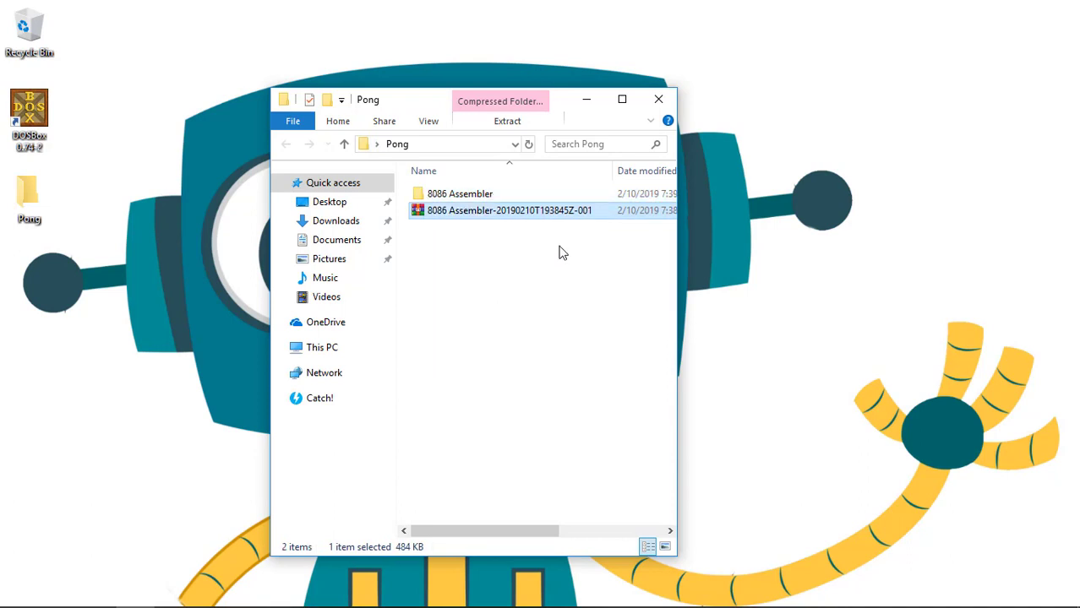
pyautogui.press('Delete')
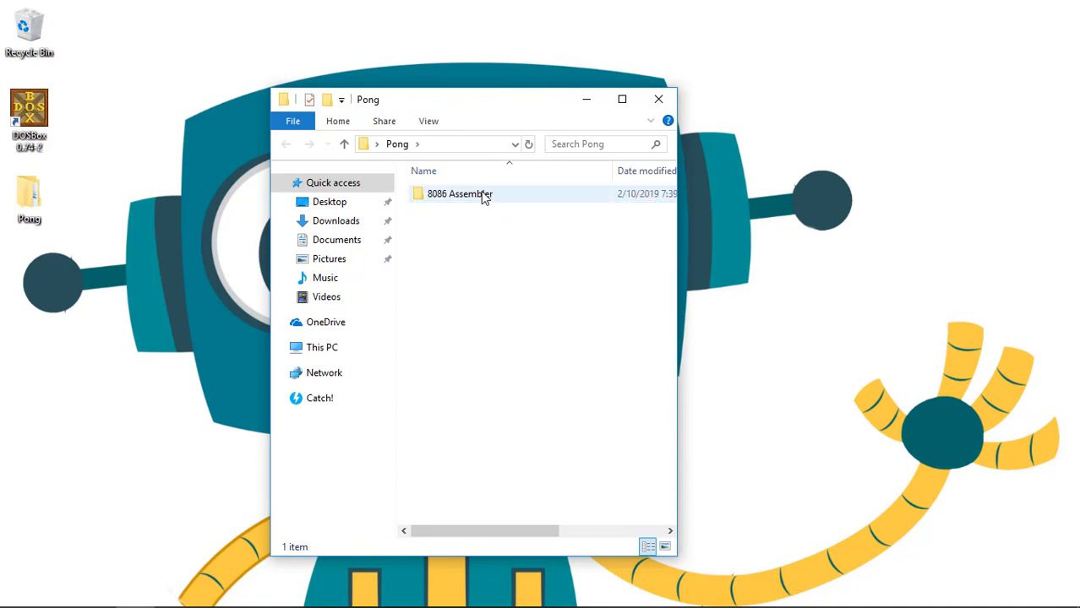
# Transfer all files from the 8086 Assembler subfolder into the Pong folder and delete the subfolder
pyautogui.doubleClick(479, 193)
pyautogui.moveTo(501, 349); pyautogui.dragTo(448, 175)
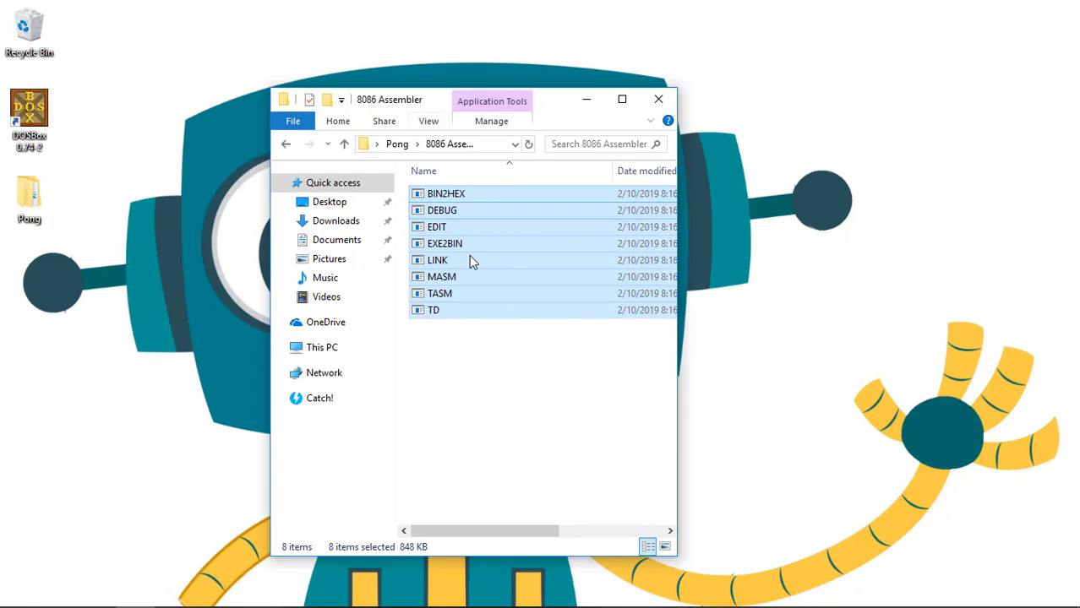
pyautogui.click(344, 143)
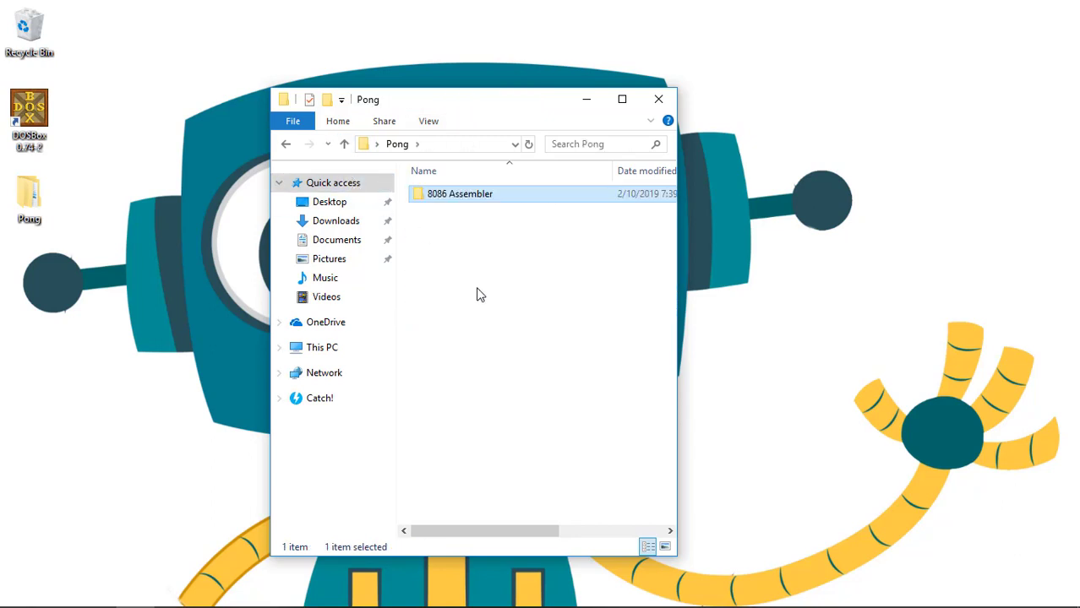
pyautogui.rightClick(475, 287)
pyautogui.click(525, 397)
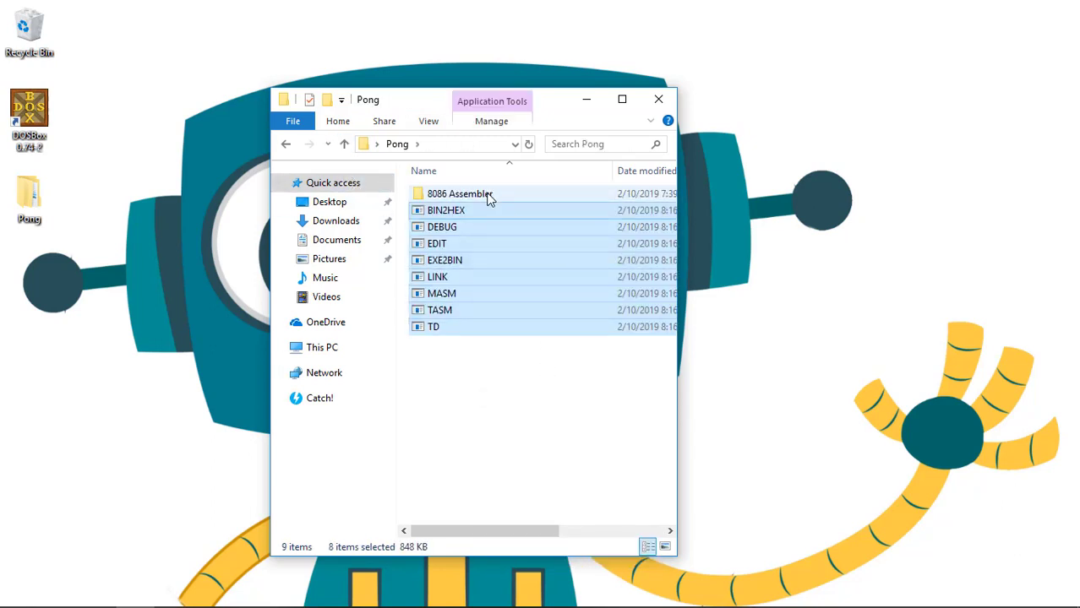
pyautogui.click(487, 196)
pyautogui.press('Delete')
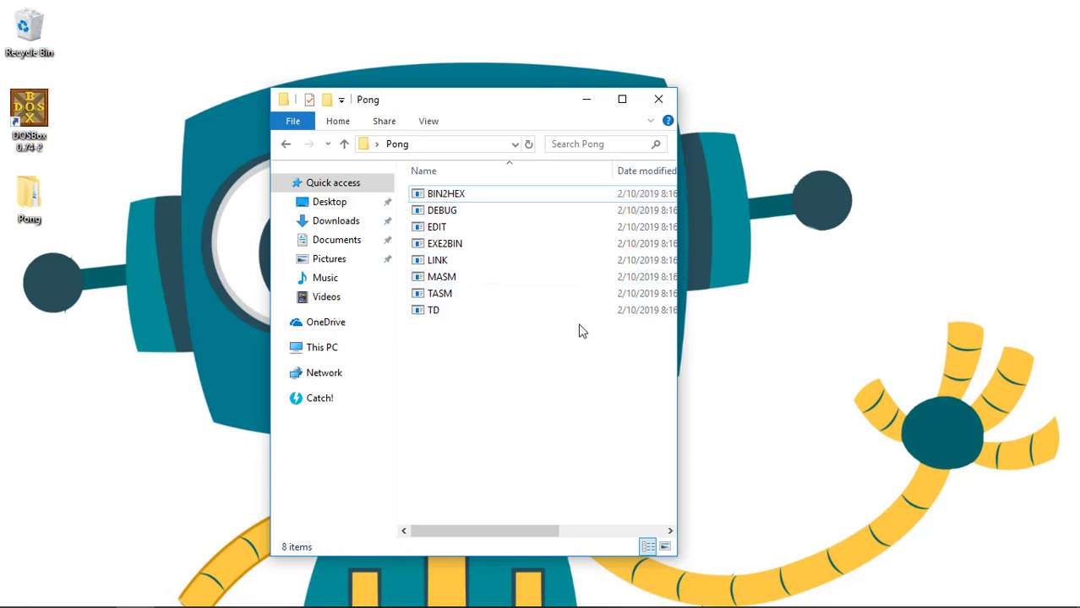
# Close the Pong folder window
pyautogui.rightClick(546, 364)
pyautogui.click(507, 374)
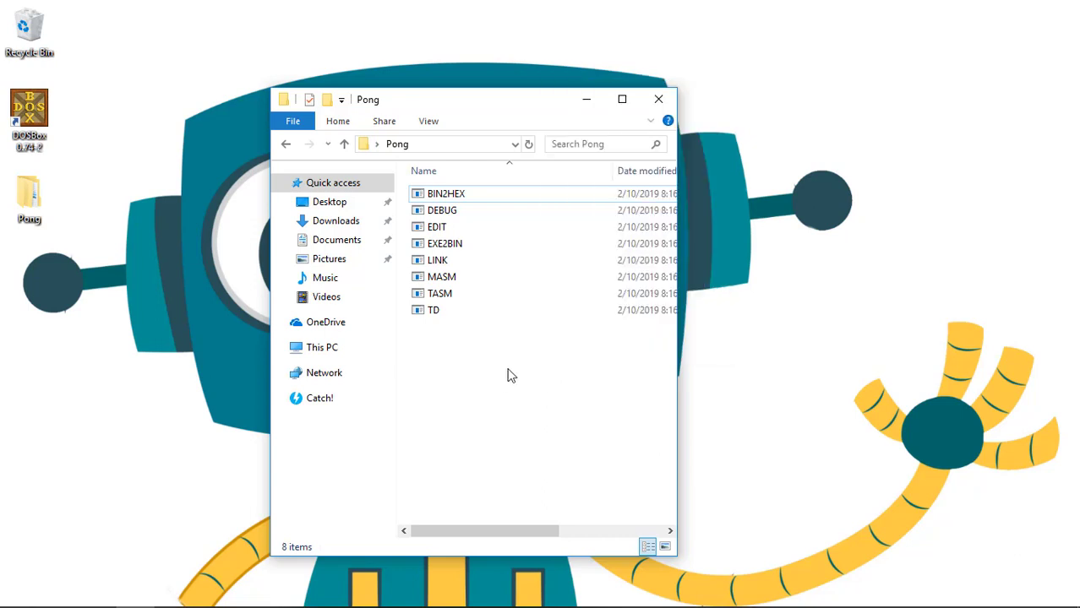
pyautogui.click(659, 100)
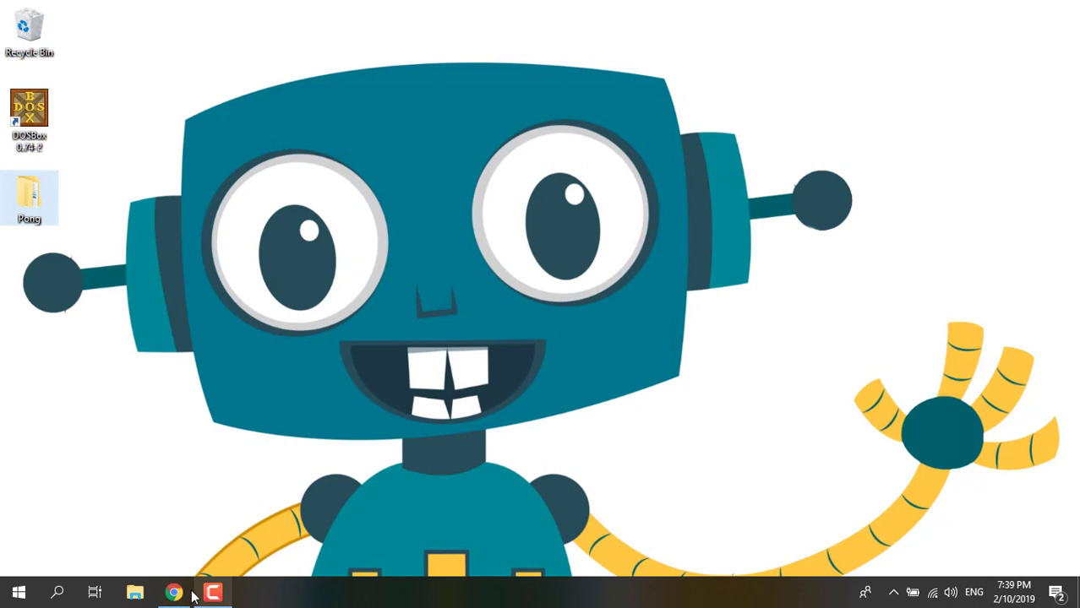
# Search the web for "notepad++" in Chrome
pyautogui.click(187, 595)
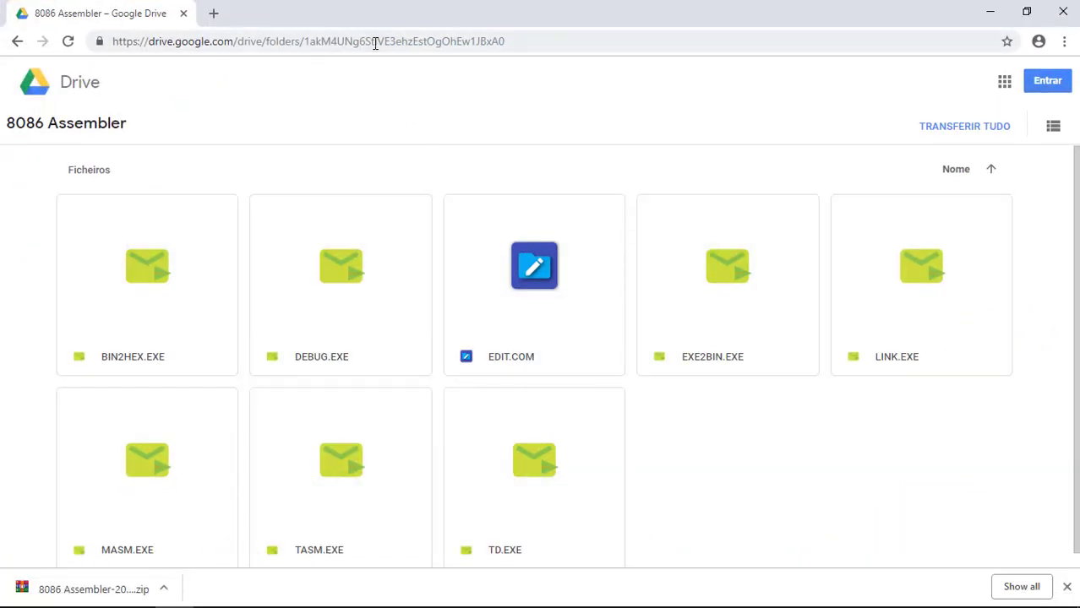
pyautogui.click(376, 44)
pyautogui.write('notepad++')
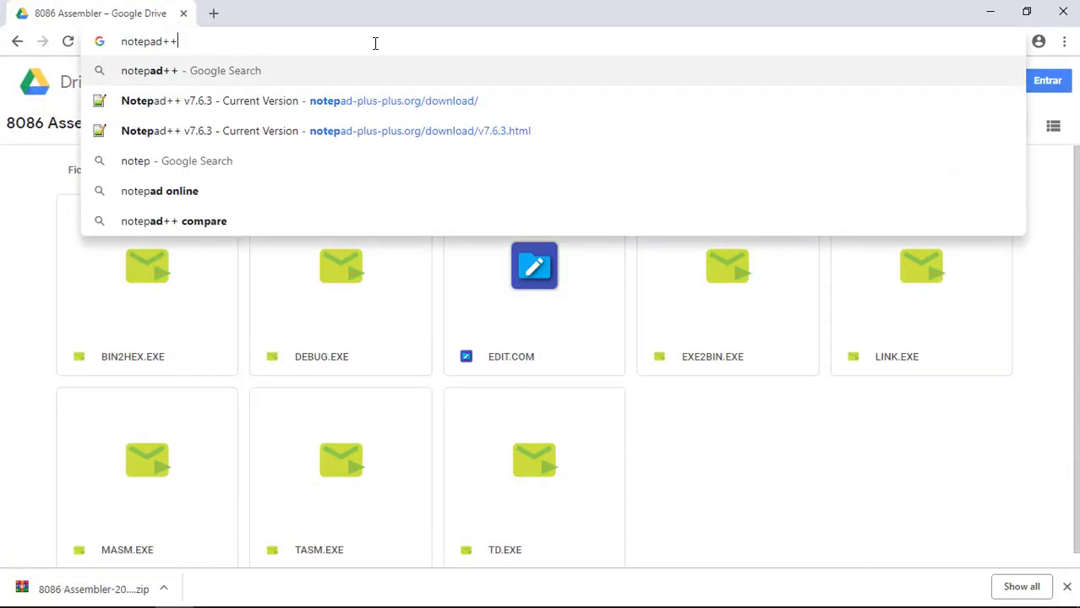
pyautogui.press('Return')
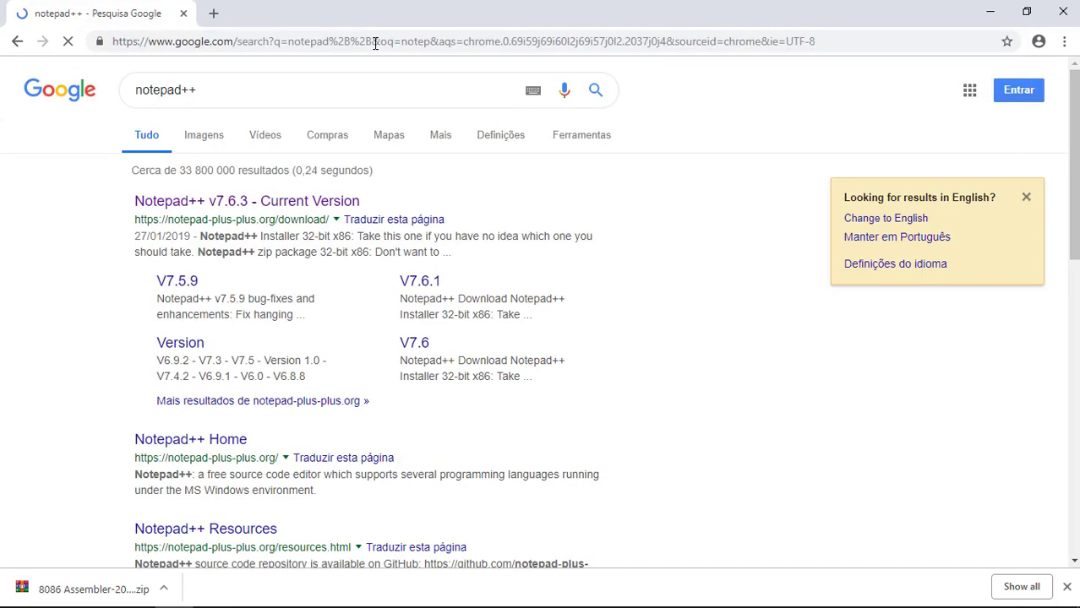
# Download the 64-bit Notepad++ 7.6.3 installer from the official download page and launch it
pyautogui.click(264, 204)
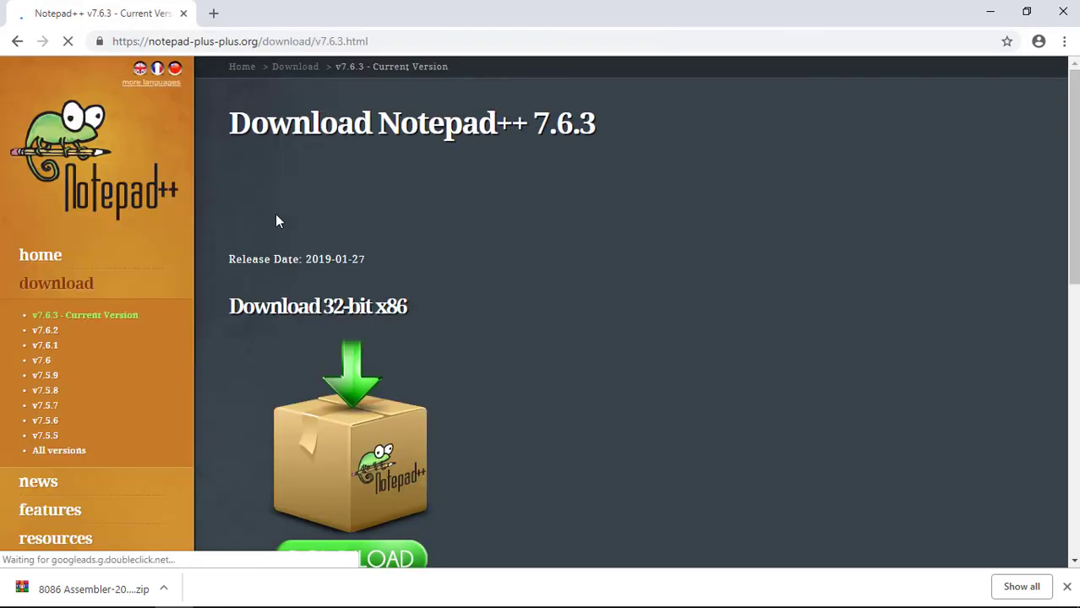
pyautogui.scroll(-1, 470, 289)
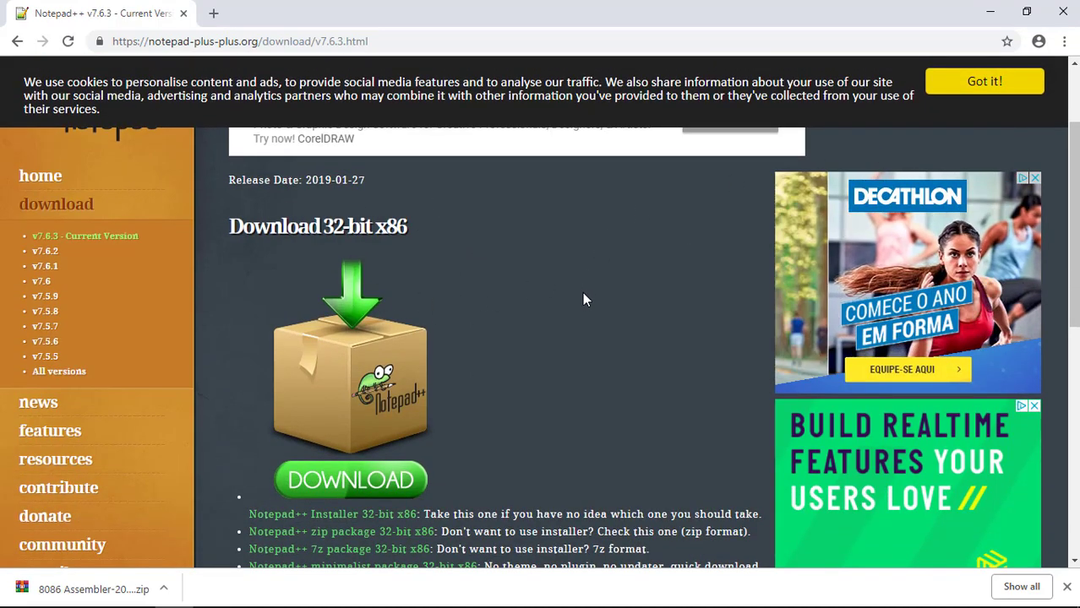
pyautogui.scroll(-5, 583, 292)
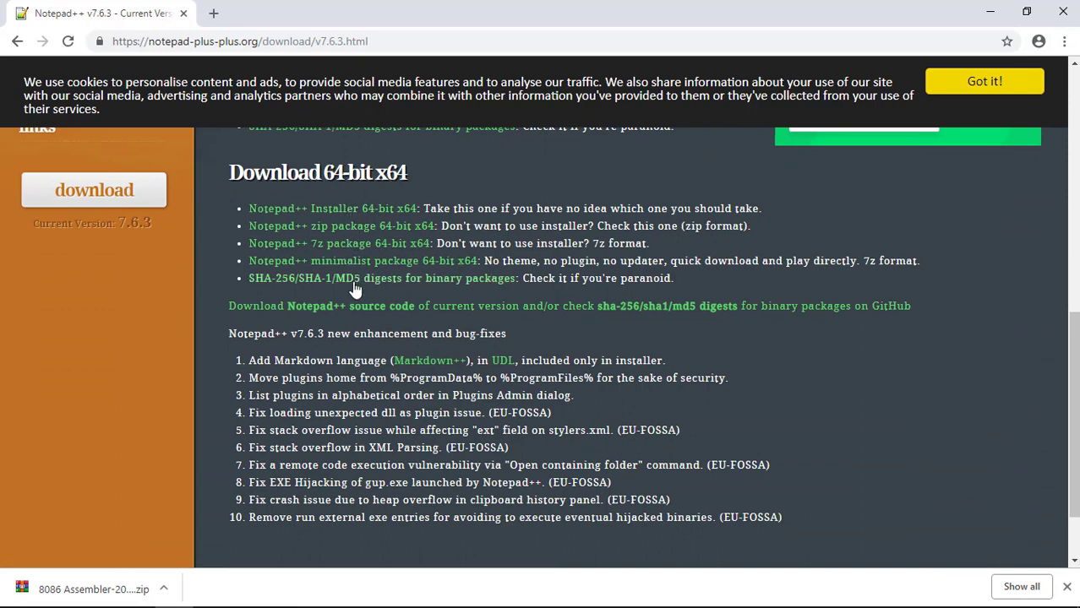
pyautogui.click(353, 214)
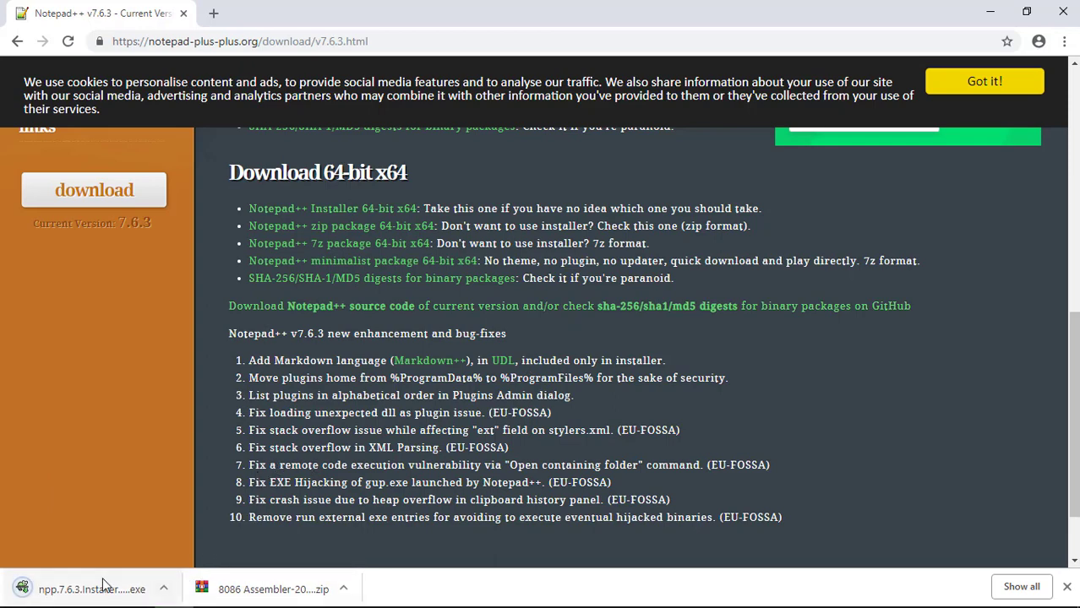
pyautogui.click(30, 589)
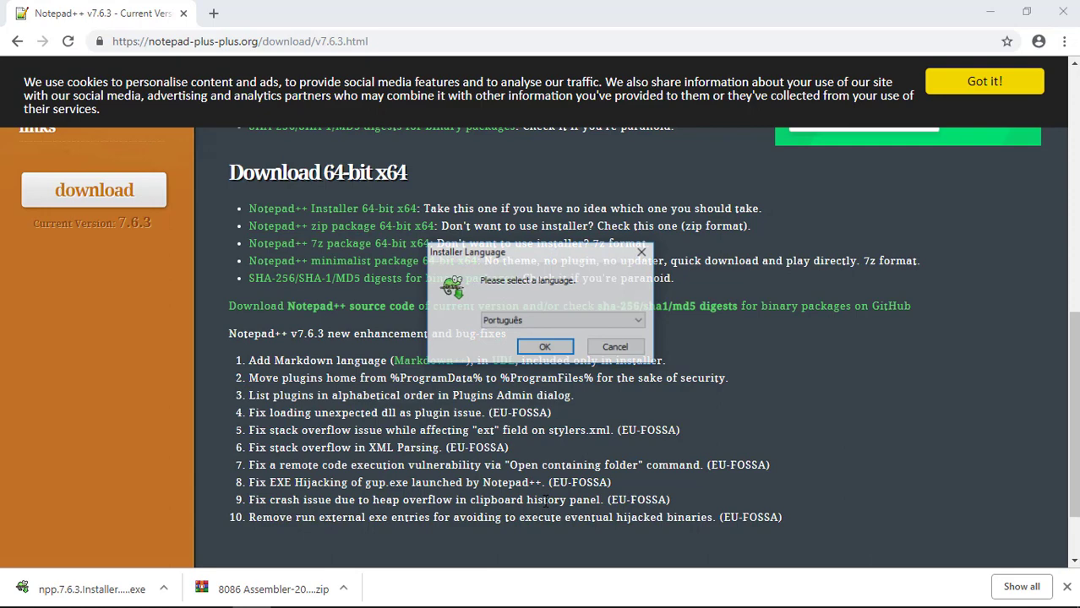
# Set the Notepad++ installer language to English and continue to the setup wizard
pyautogui.click(521, 322)
pyautogui.scroll(3, 541, 242)
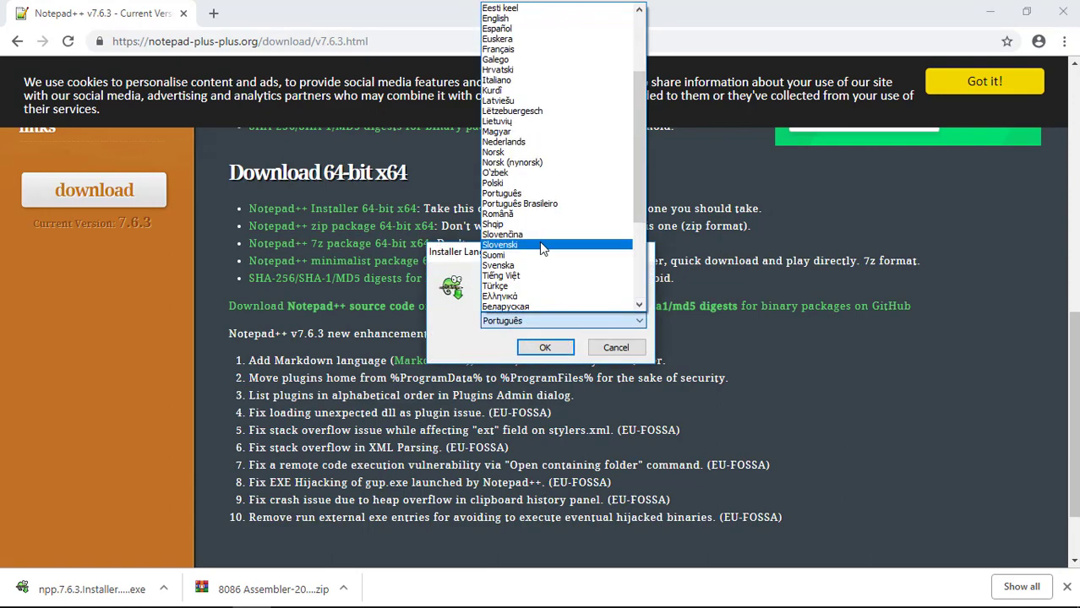
pyautogui.click(537, 18)
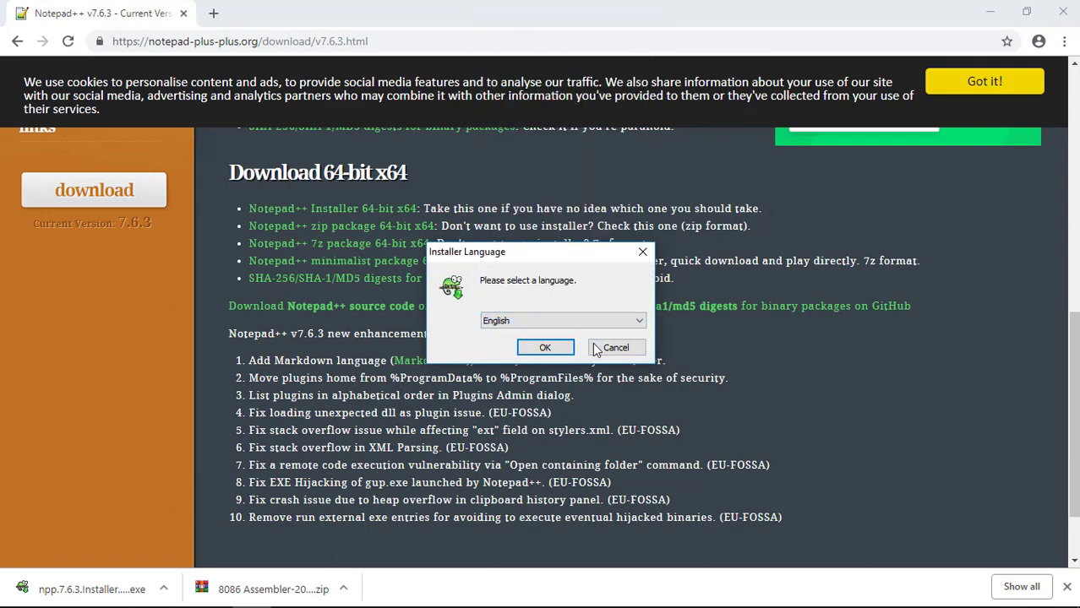
pyautogui.click(541, 347)
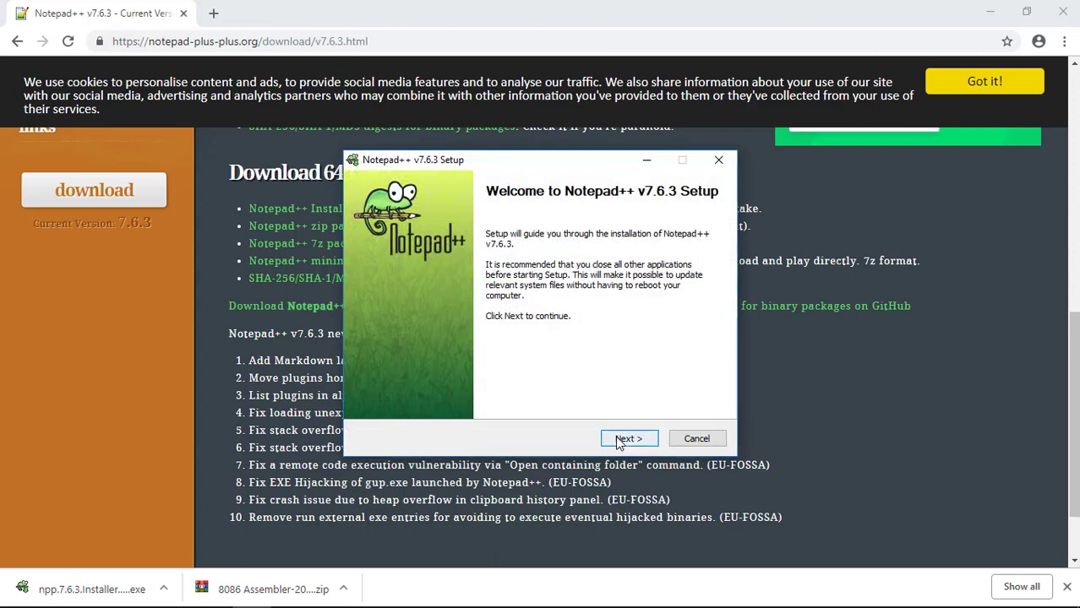
# Install Notepad++ v7.6.3 in the default folder with the default components, enable the desktop shortcut, and finish the setup
pyautogui.click(625, 439)
pyautogui.click(621, 442)
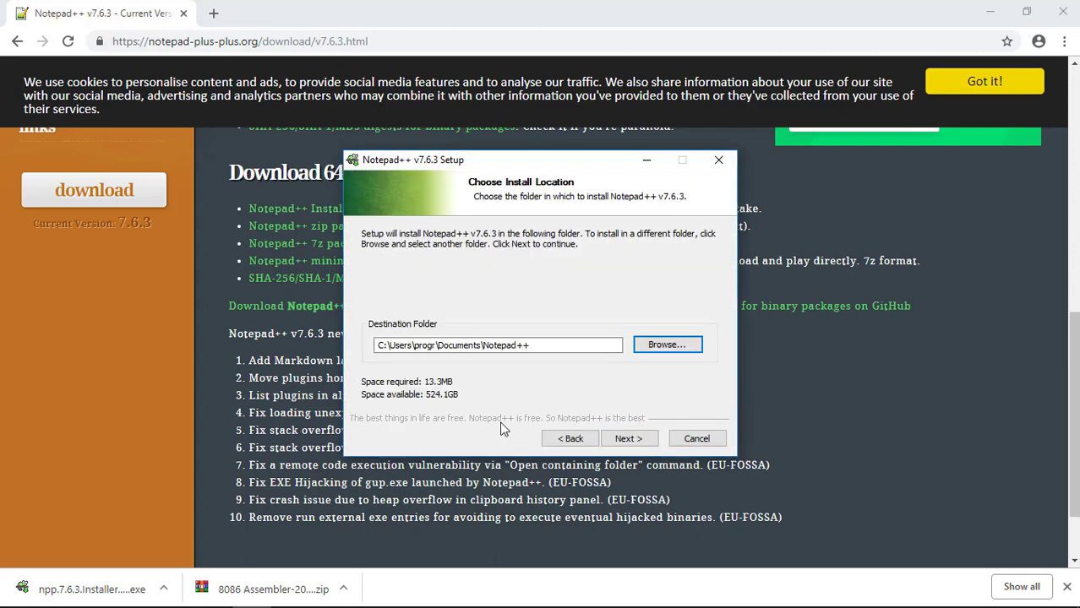
pyautogui.click(626, 439)
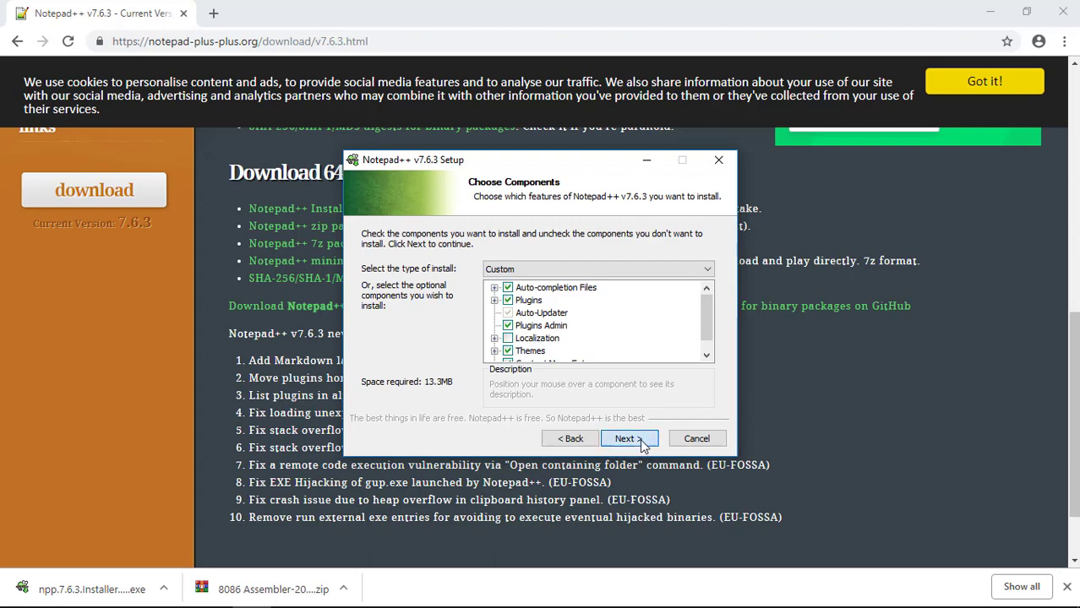
pyautogui.click(640, 439)
pyautogui.click(366, 247)
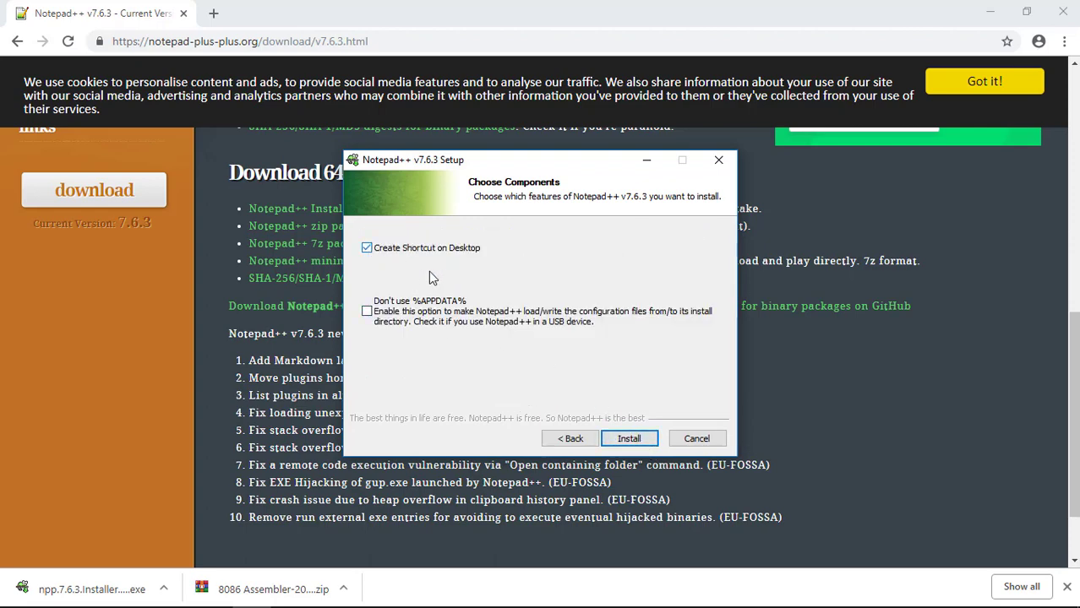
pyautogui.click(635, 440)
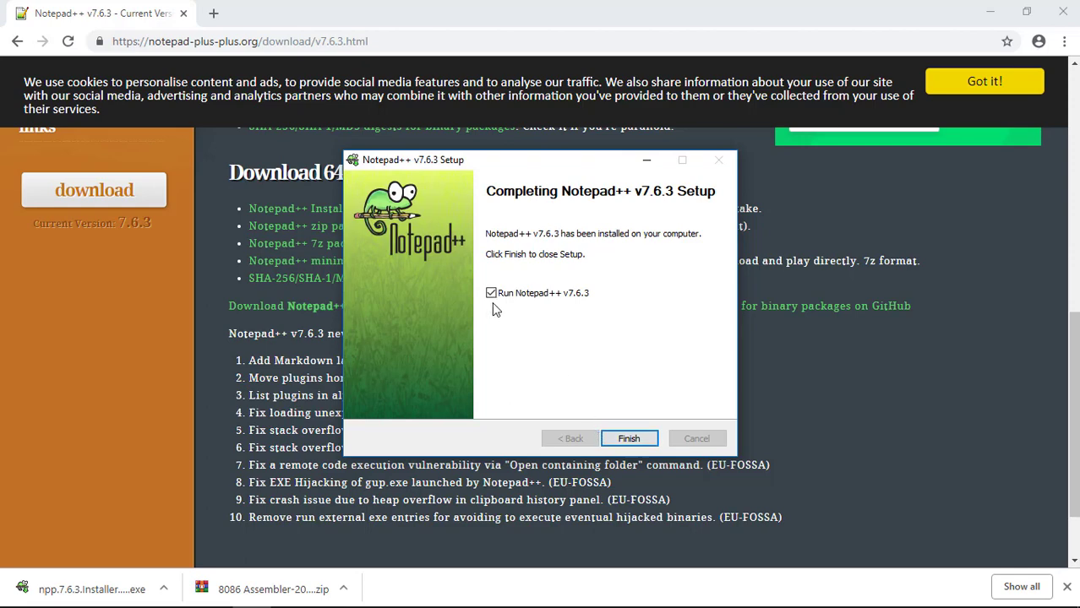
pyautogui.click(626, 438)
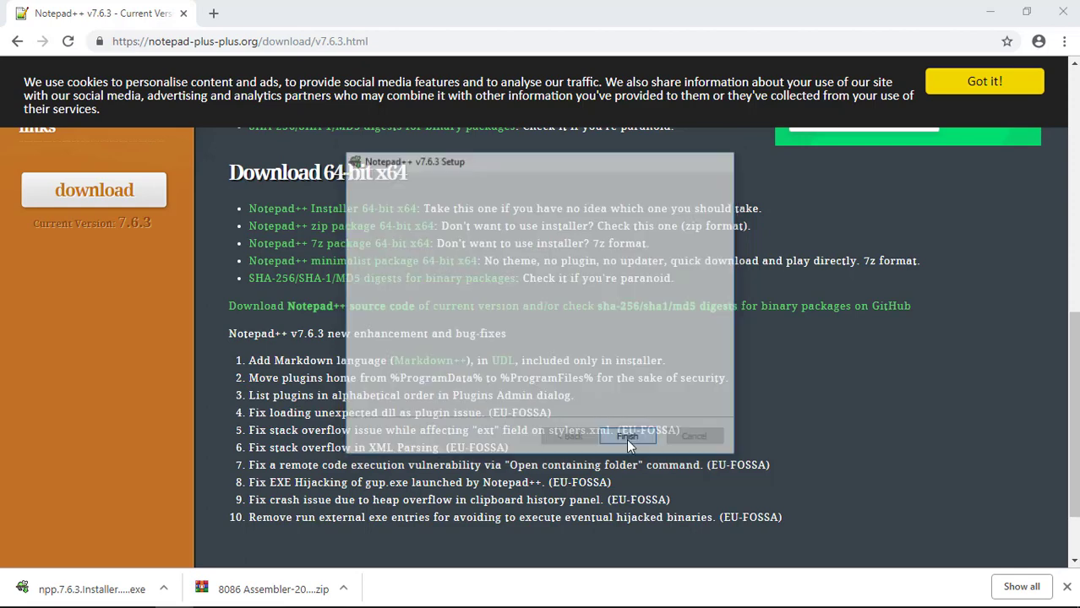
# Minimize the browser, open Notepad++ and the Pong folder from the desktop, and arrange their windows side by side
pyautogui.click(990, 12)
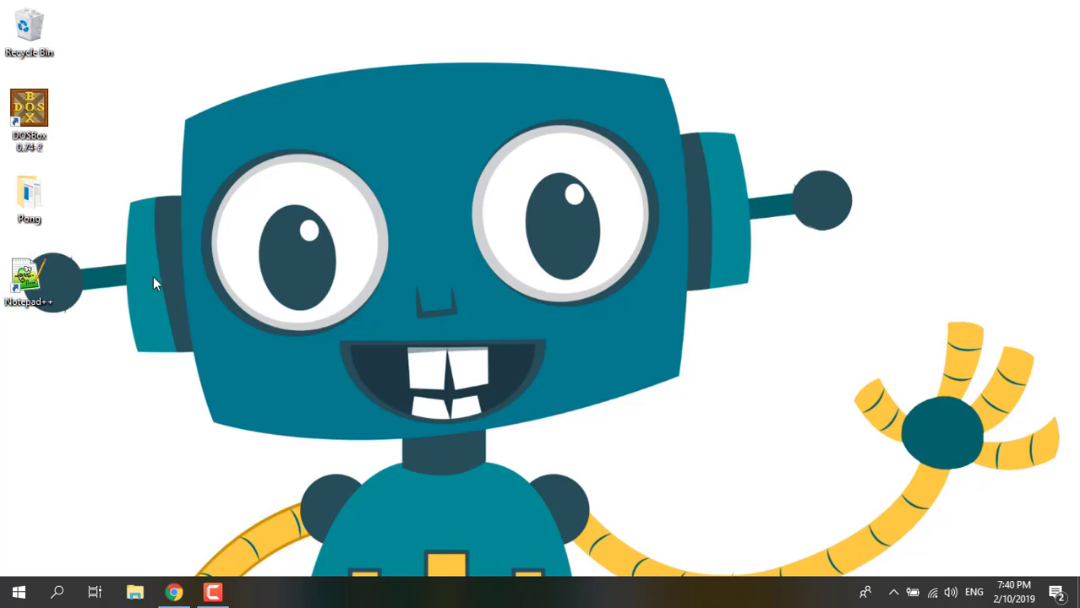
pyautogui.doubleClick(27, 279)
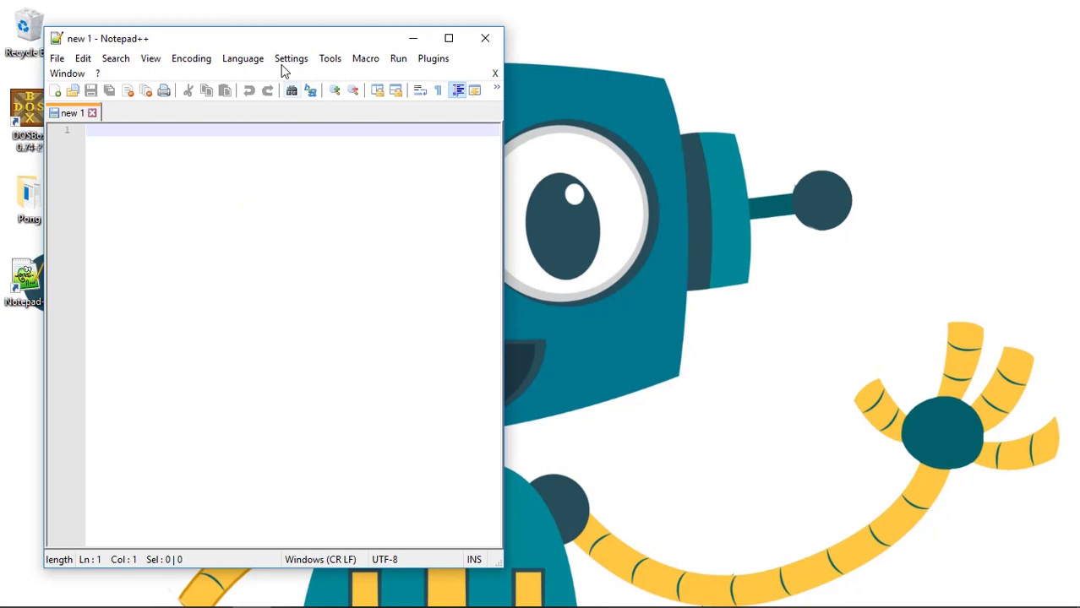
pyautogui.moveTo(261, 43); pyautogui.dragTo(589, 54)
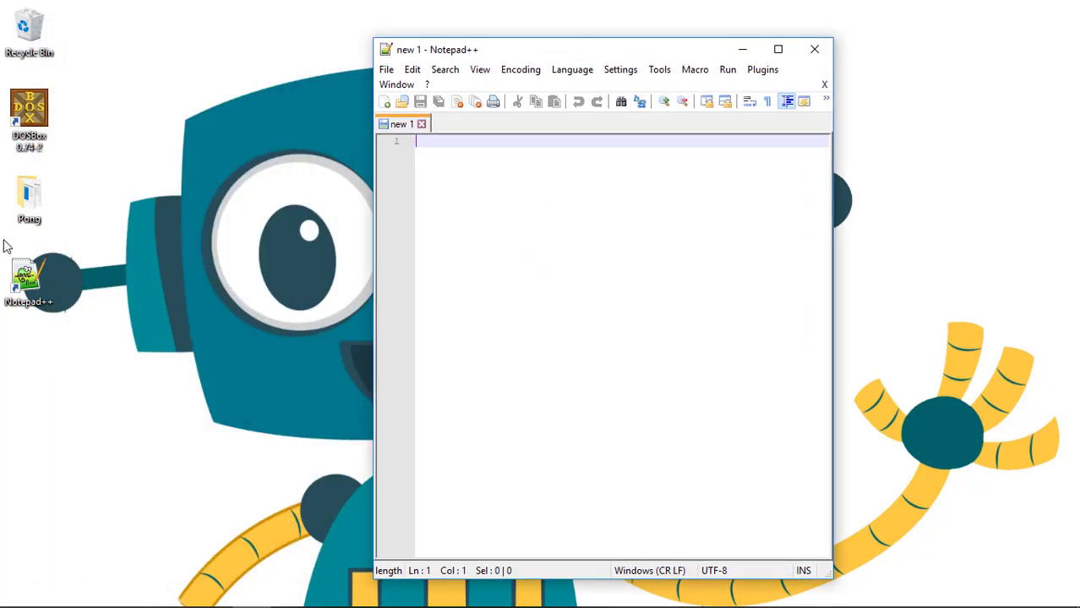
pyautogui.doubleClick(29, 201)
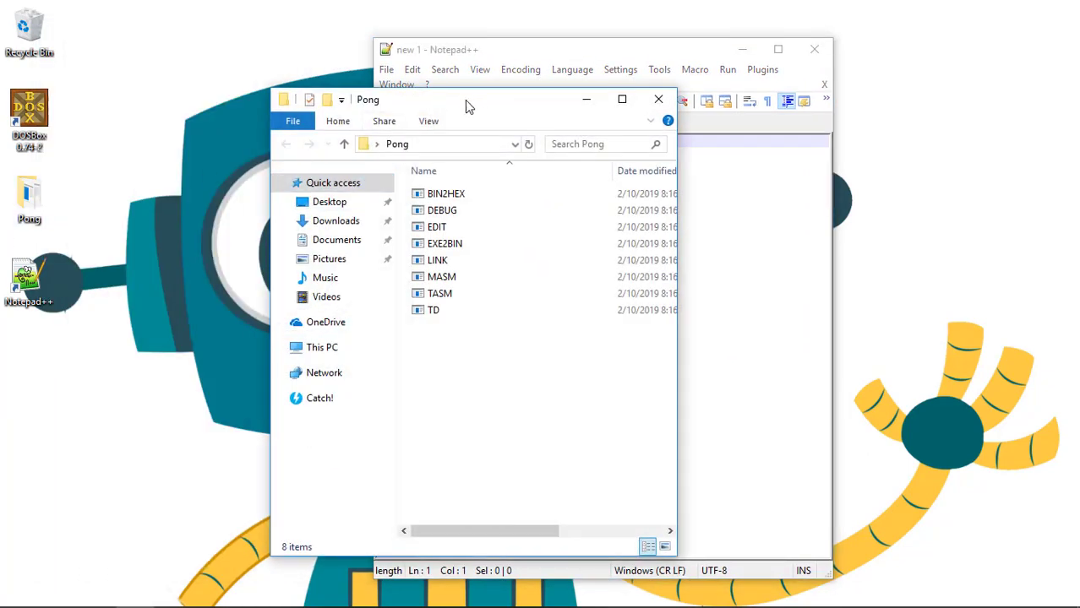
pyautogui.moveTo(465, 100); pyautogui.dragTo(218, 83)
pyautogui.moveTo(598, 54); pyautogui.dragTo(739, 48)
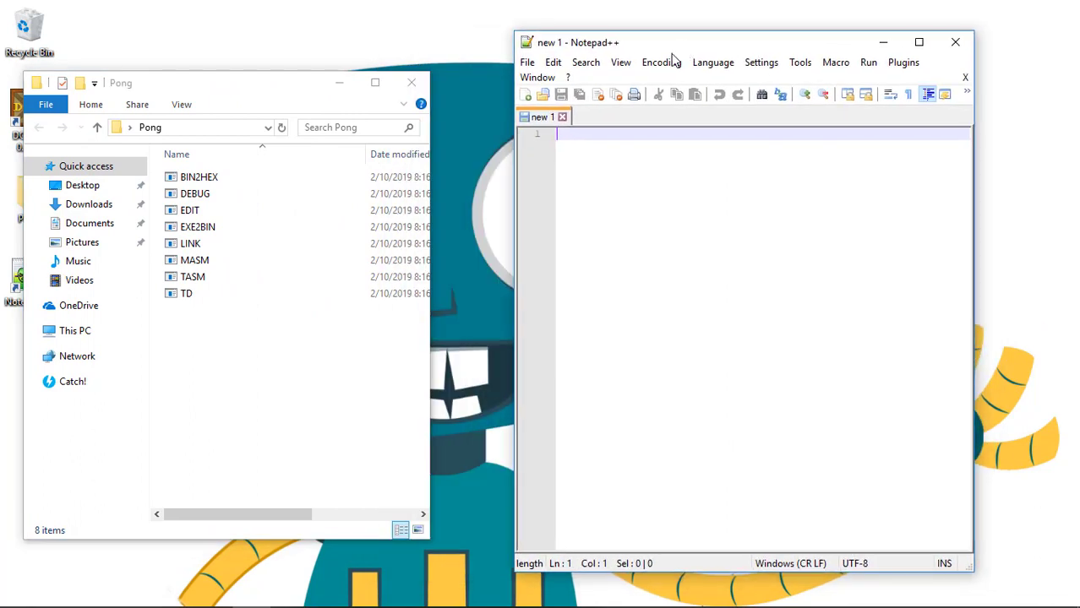
# Save the empty Notepad++ document as Pong.asm in the Pong folder
pyautogui.click(526, 64)
pyautogui.click(552, 203)
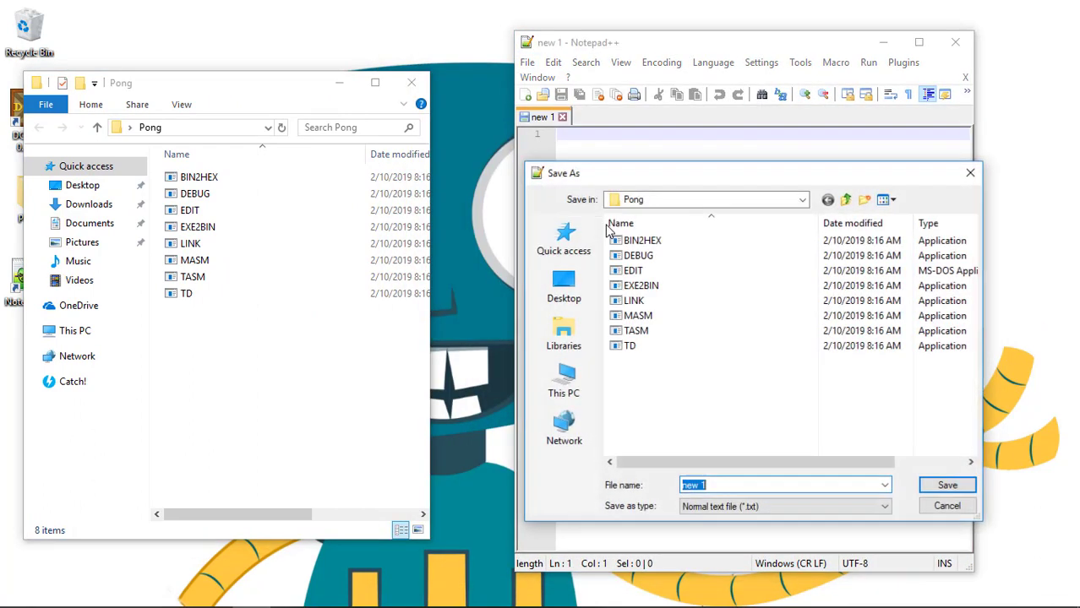
pyautogui.write('Pong.asm')
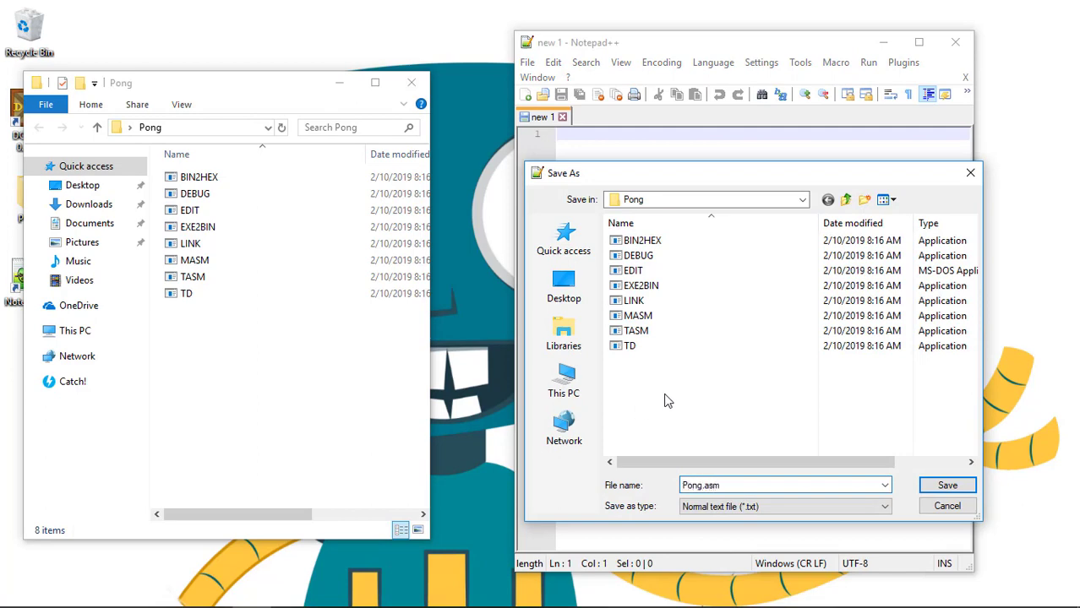
pyautogui.click(936, 485)
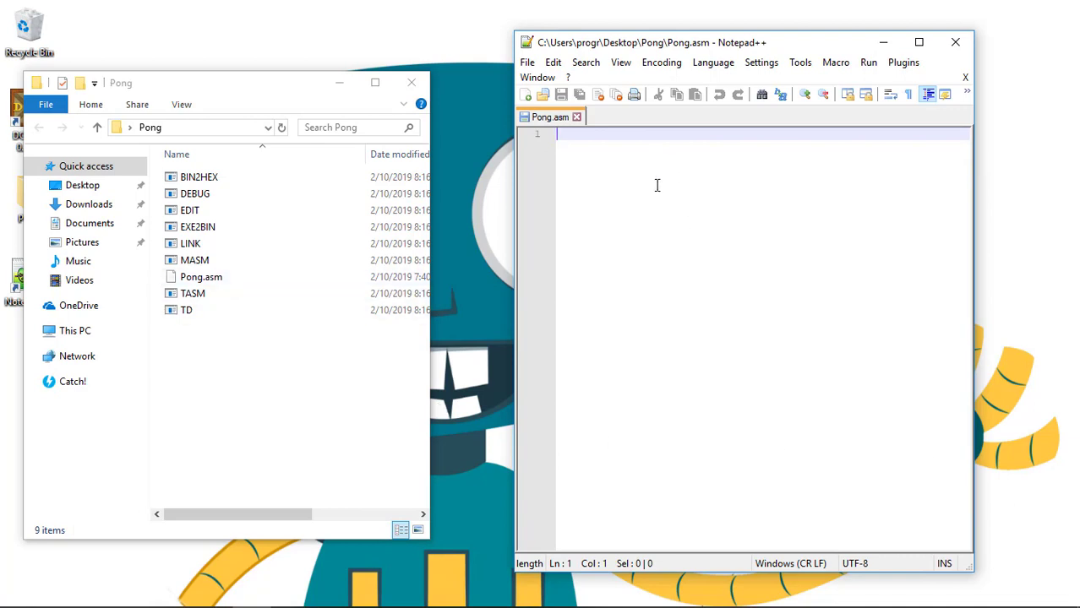
# Write the stack segment lines "STACK SEGMENT PARA STACK" and "STACK ENDS" in Pong.asm with an empty line between them
pyautogui.write('STAC')
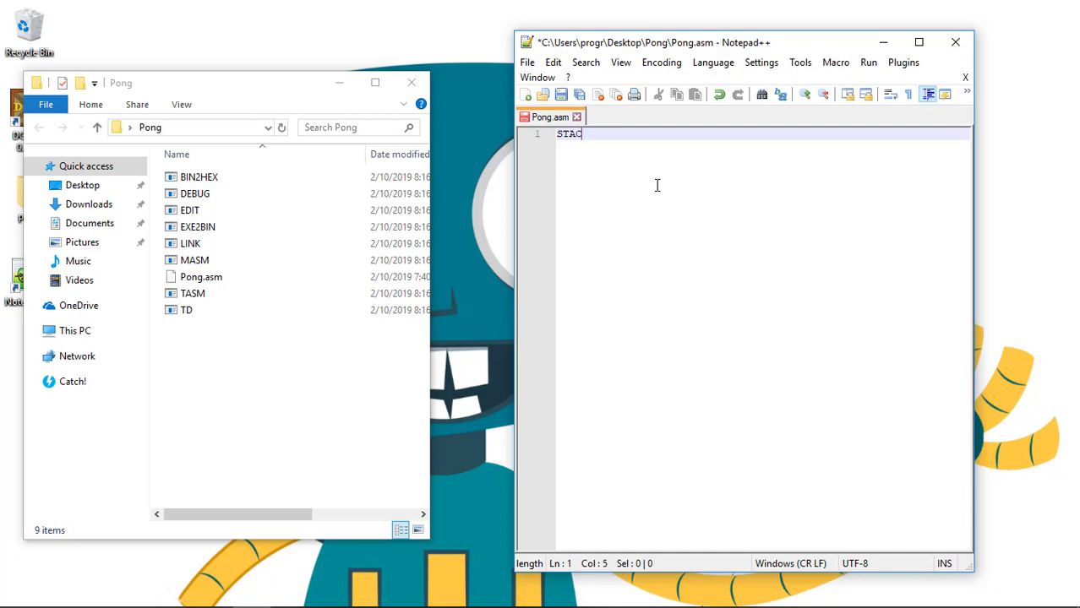
pyautogui.write('K SEGMENET')
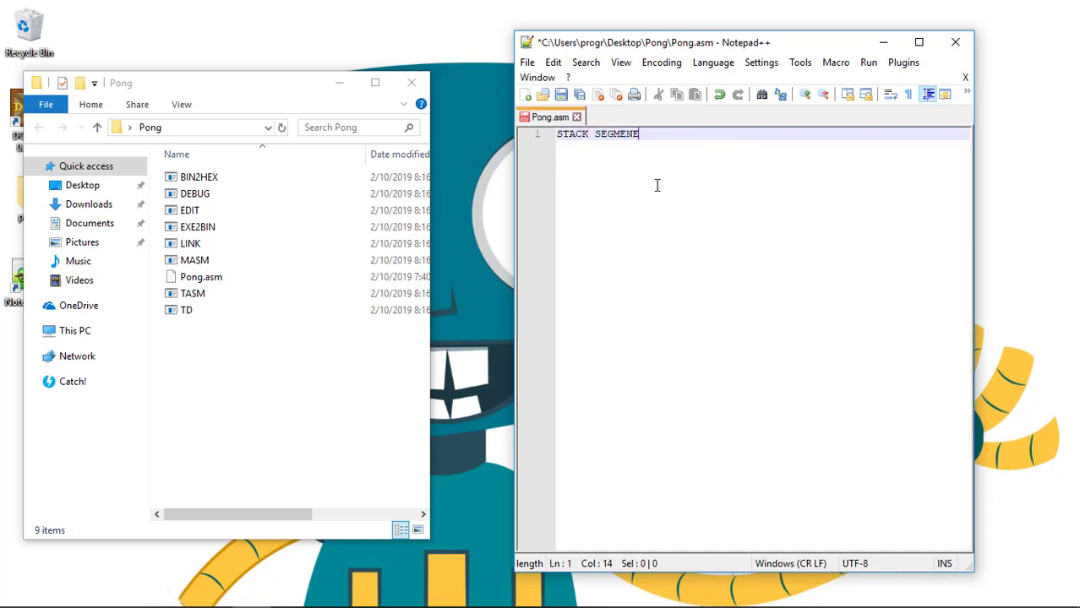
pyautogui.press('BackSpace')
pyautogui.press('BackSpace')
pyautogui.write('T PARA ')
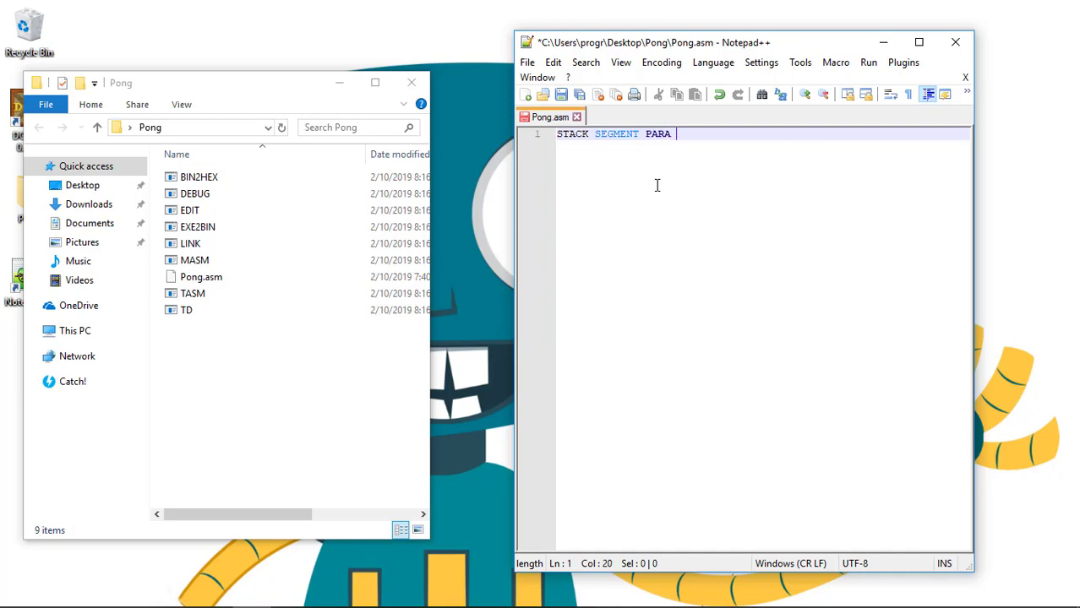
pyautogui.write('STACK')
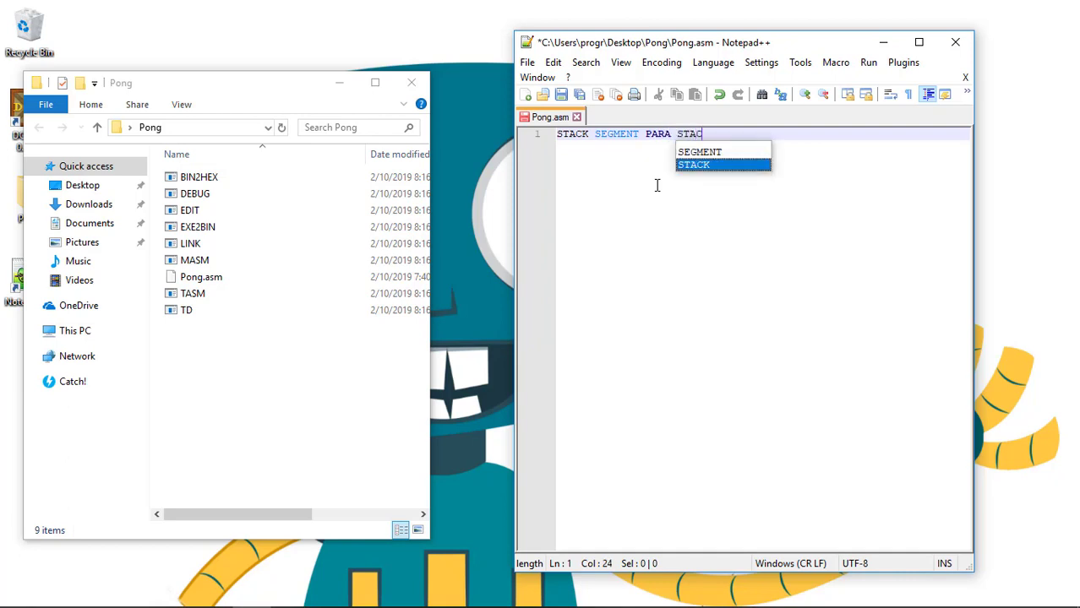
pyautogui.press('Return')
pyautogui.press('Return')
pyautogui.press('Return')
pyautogui.write('S')
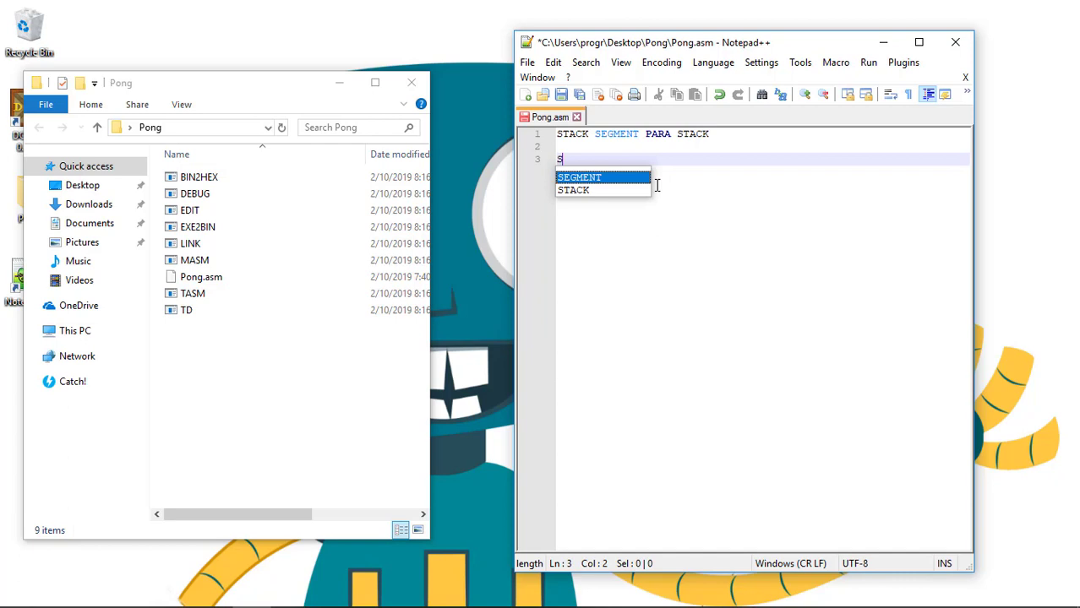
pyautogui.write('TACK ENDS')
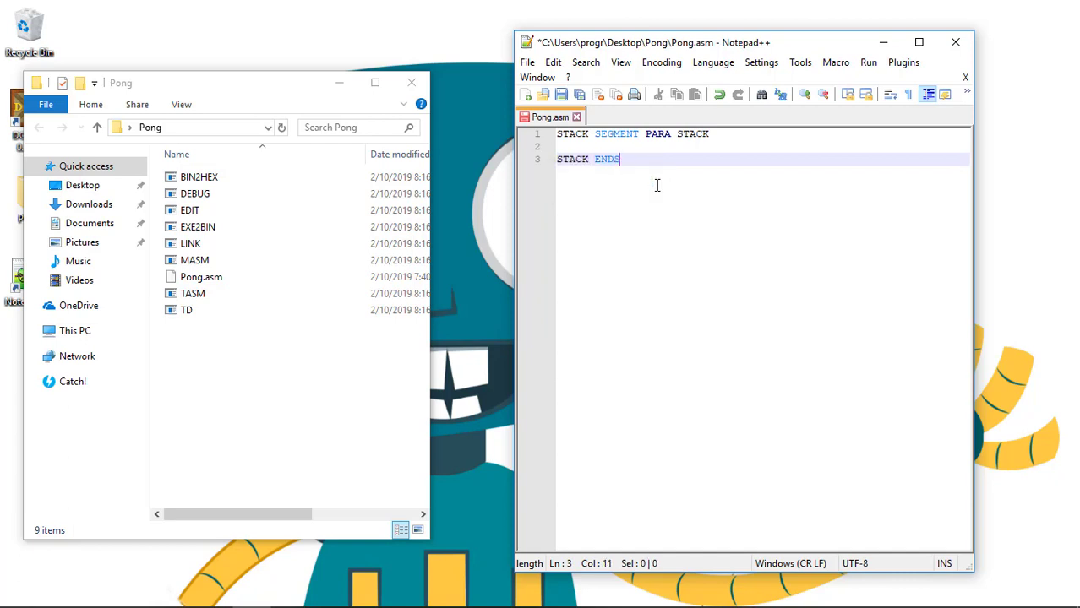
# Fill the empty line inside the stack segment with the indented statement "64 DUP (' ')"
pyautogui.click(597, 147)
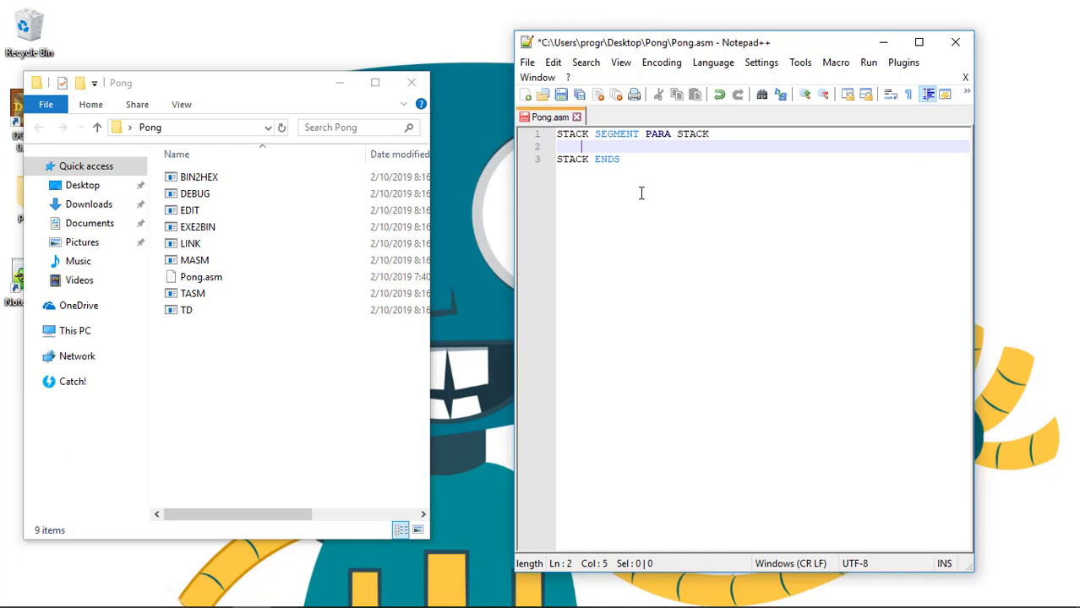
pyautogui.write('64 DUP')
pyautogui.press('super+space')
pyautogui.write("' ')")
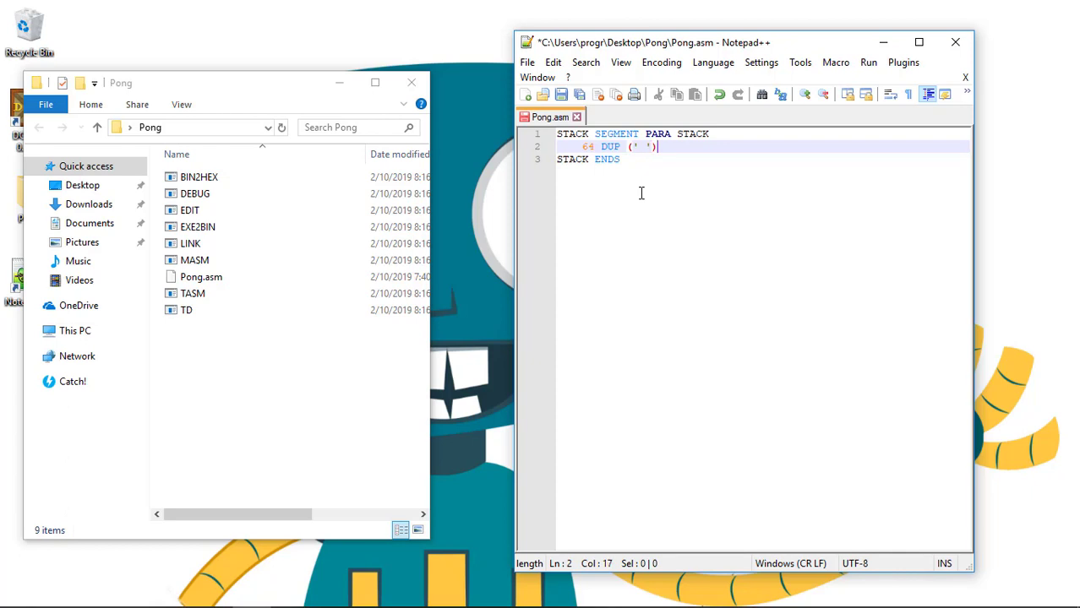
# Add a data segment below the stack segment with "DATA SEGMENT PARA 'DATA'", an empty line and "DATA ENDS"
pyautogui.click(626, 174)
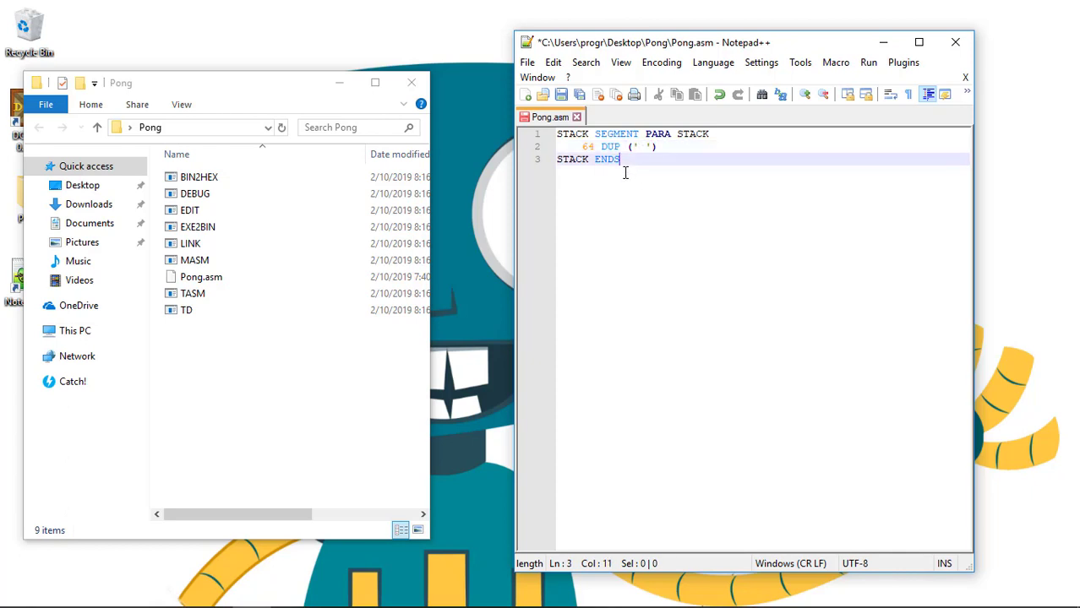
pyautogui.press('Return')
pyautogui.press('Return')
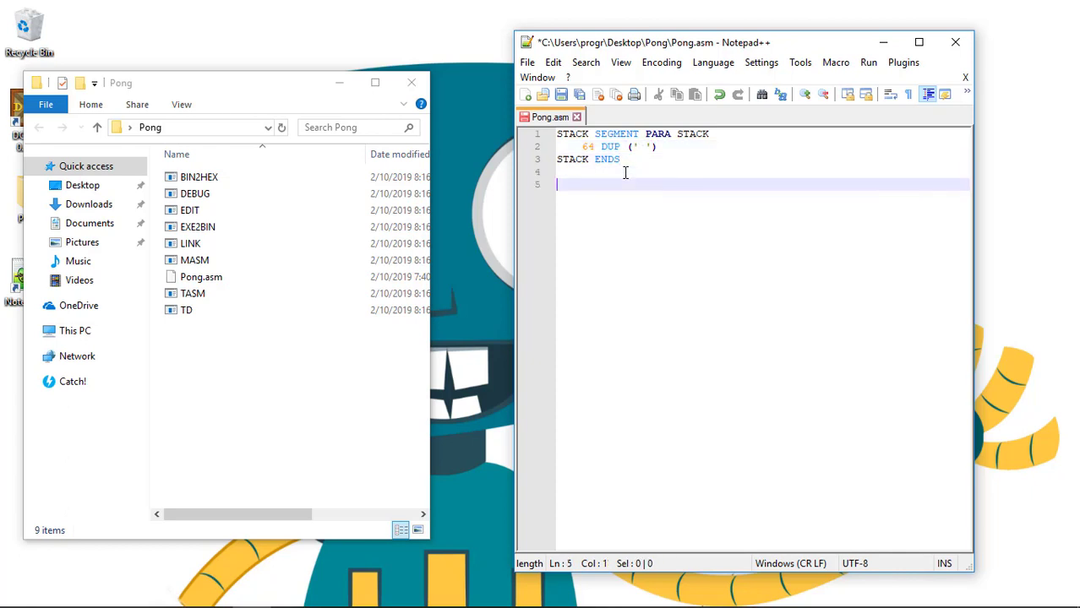
pyautogui.write('D')
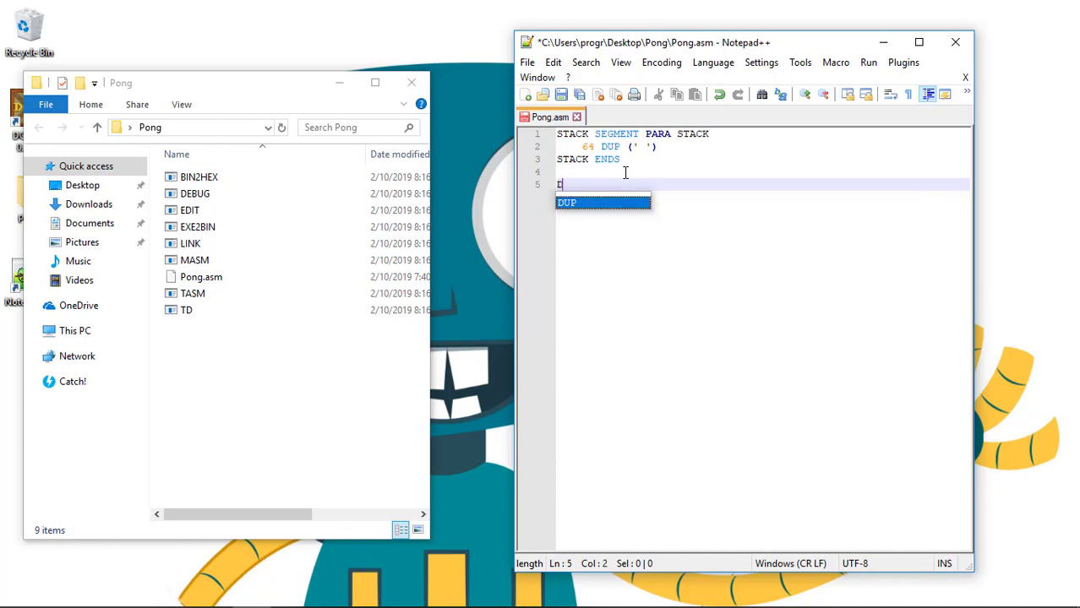
pyautogui.write('ATA SEGM')
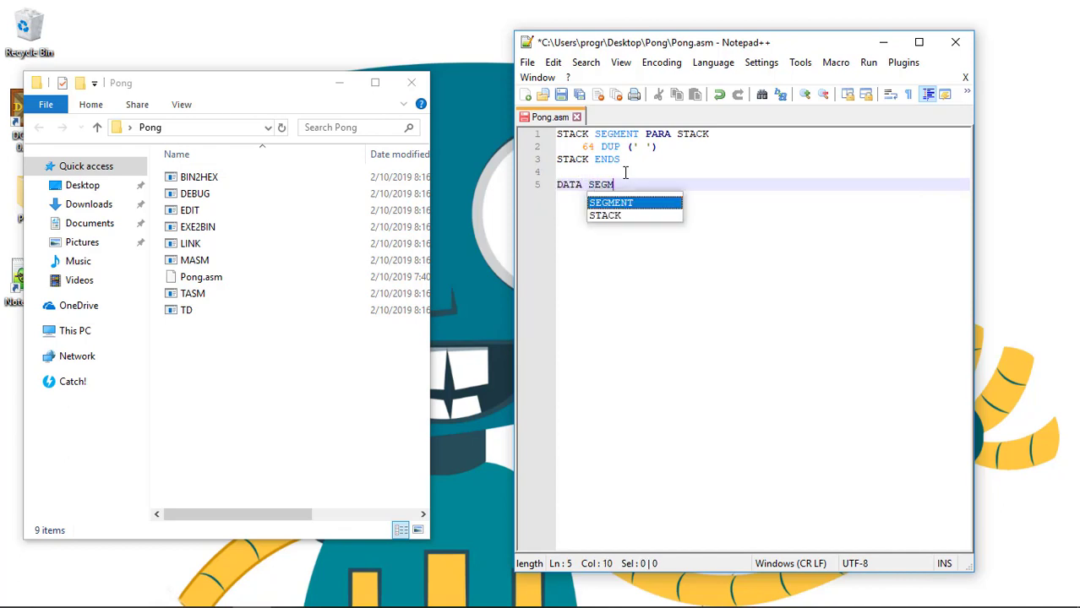
pyautogui.write('ENT PAR')
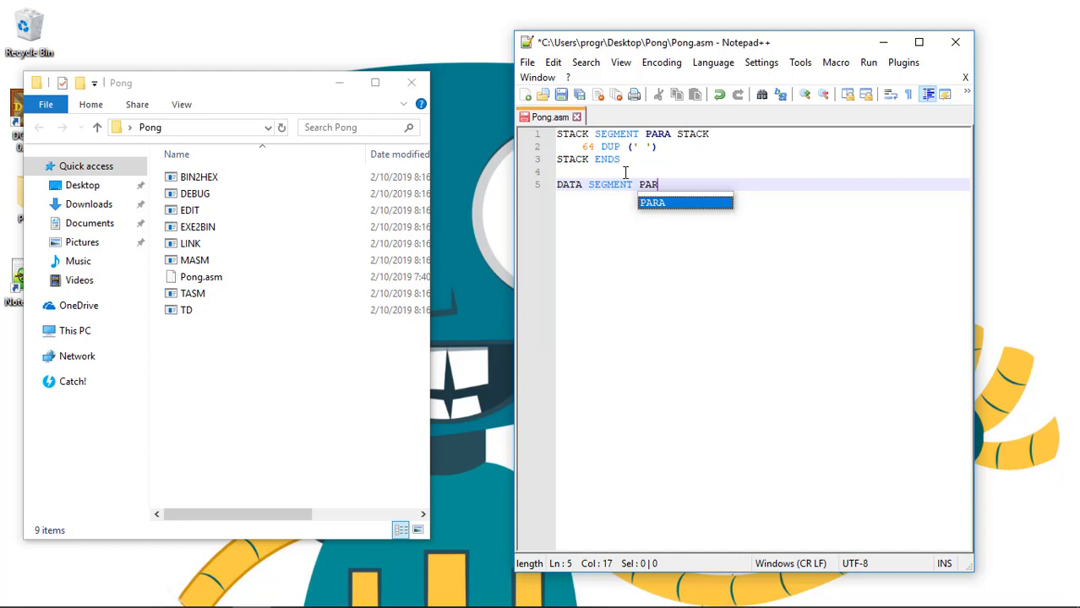
pyautogui.write("A 'DATA'")
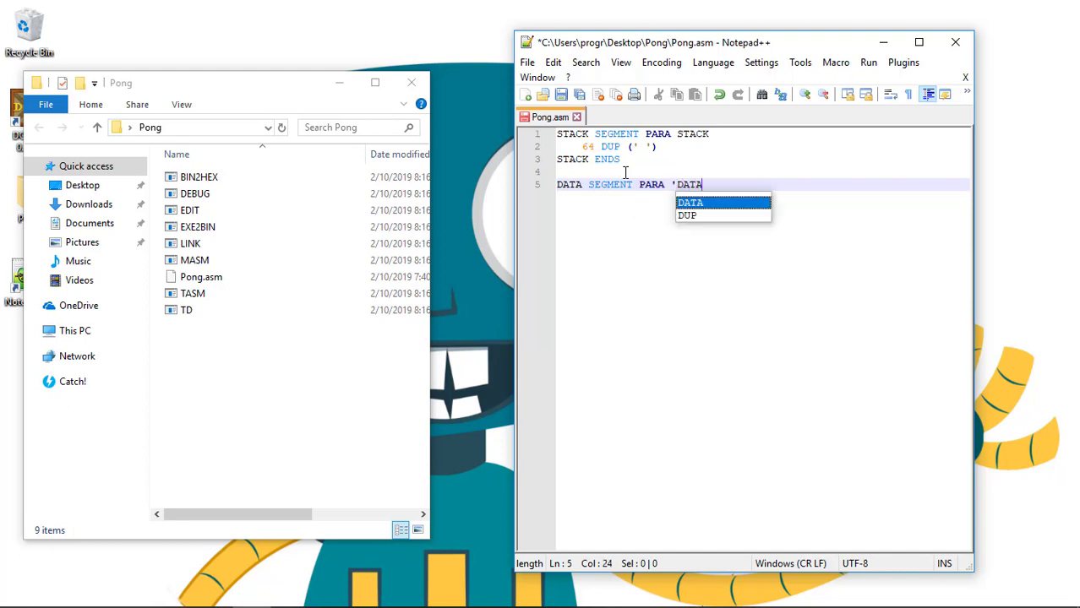
pyautogui.press('Return')
pyautogui.press('Return')
pyautogui.write('DA')
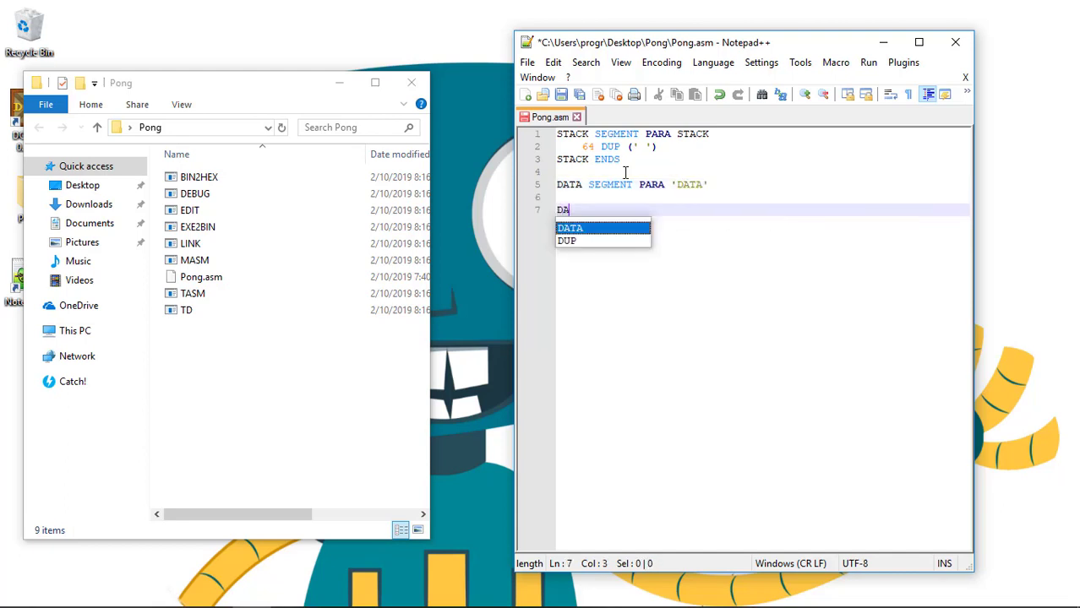
pyautogui.write('TA ENDS')
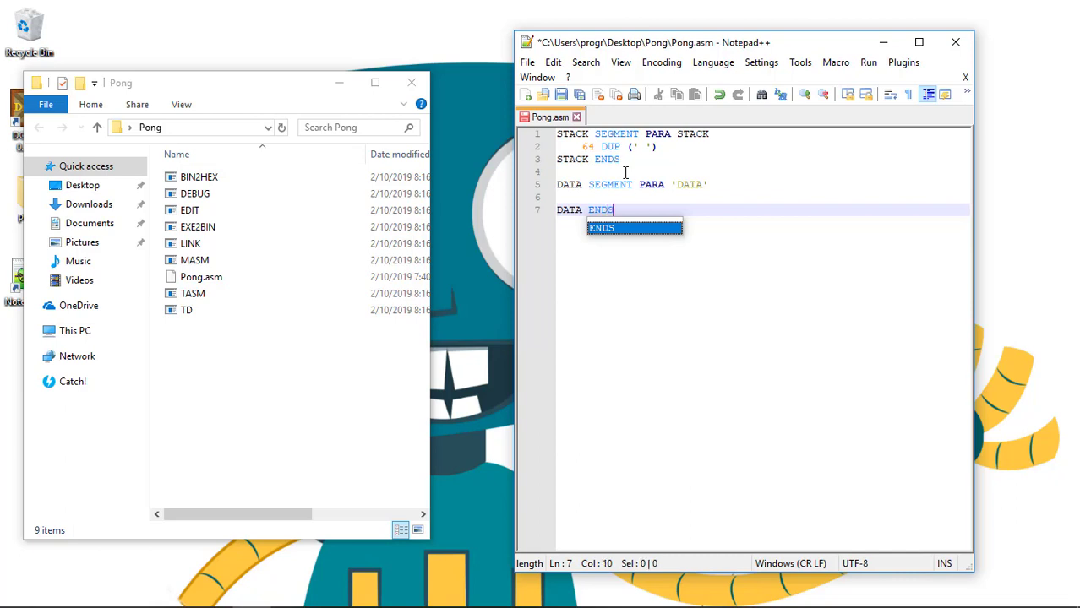
# Add a code segment below the data segment with "CODE SEGMENT PARA 'CODE'", an empty line and "CODE ENDS"
pyautogui.press('Return')
pyautogui.press('Return')
pyautogui.press('Return')
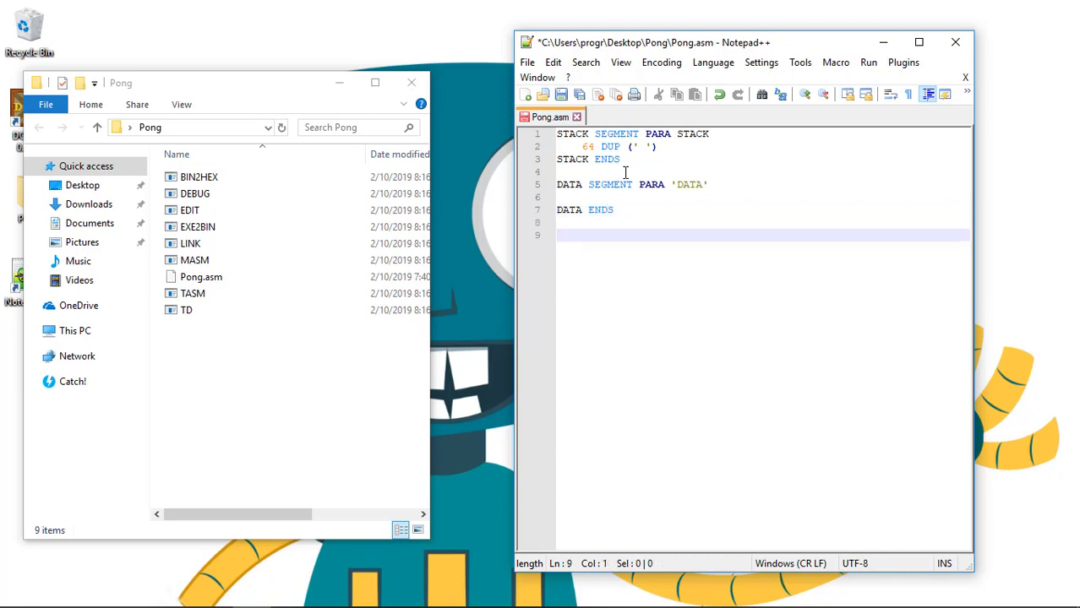
pyautogui.write('CODE SE')
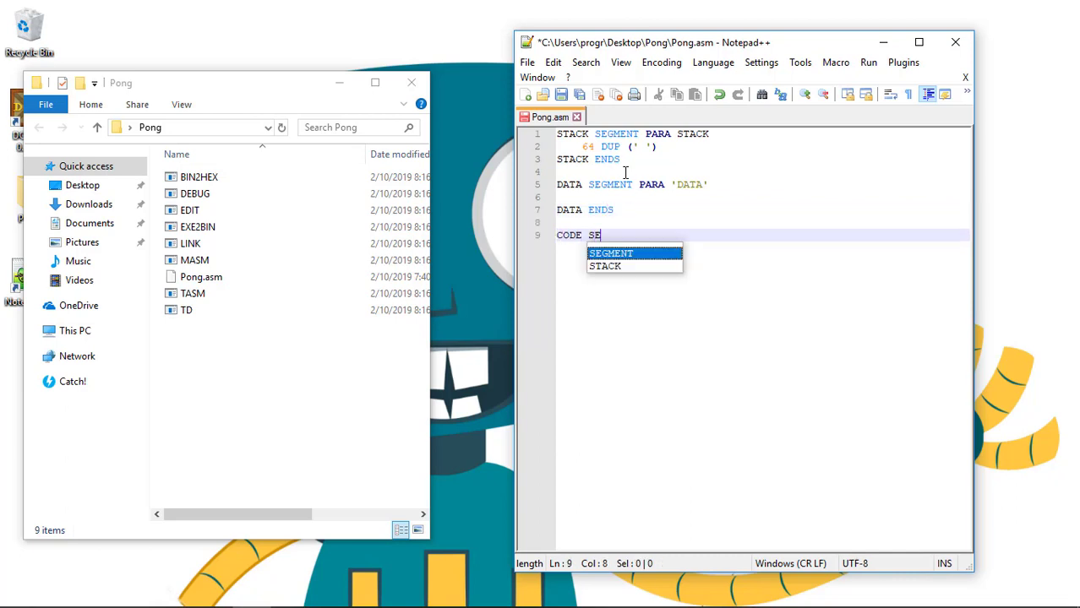
pyautogui.write('GMENT PA')
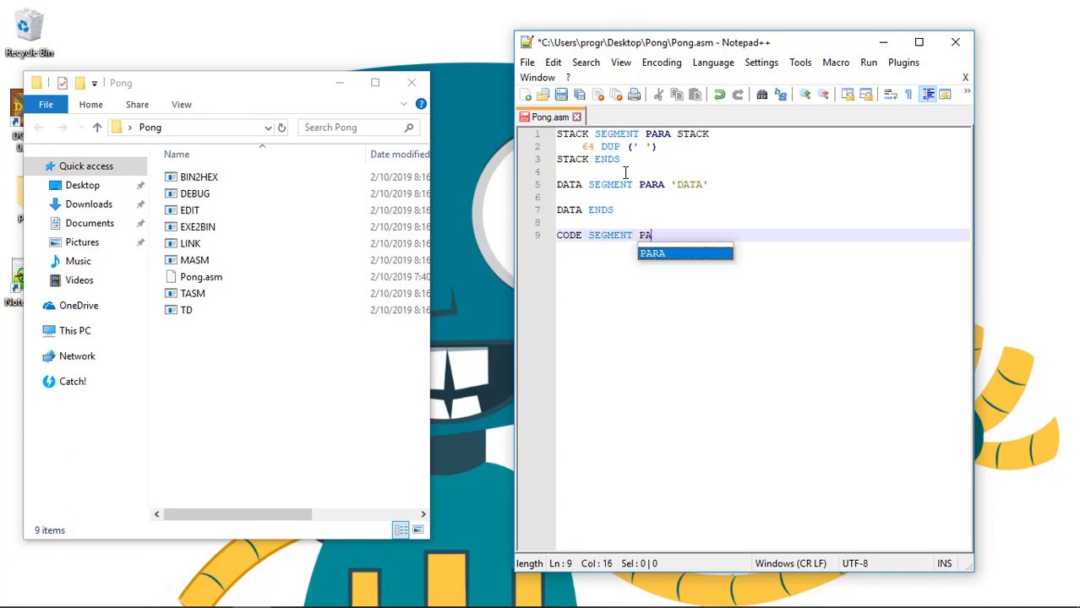
pyautogui.write("RA 'CODE'")
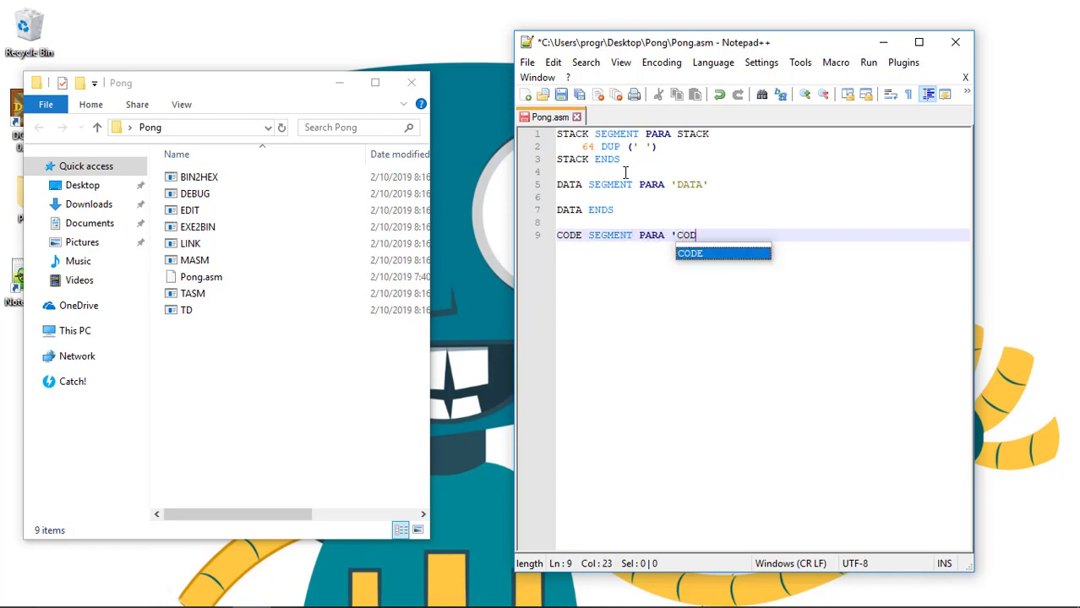
pyautogui.press('Return')
pyautogui.press('Return')
pyautogui.write('CODE ENDS')
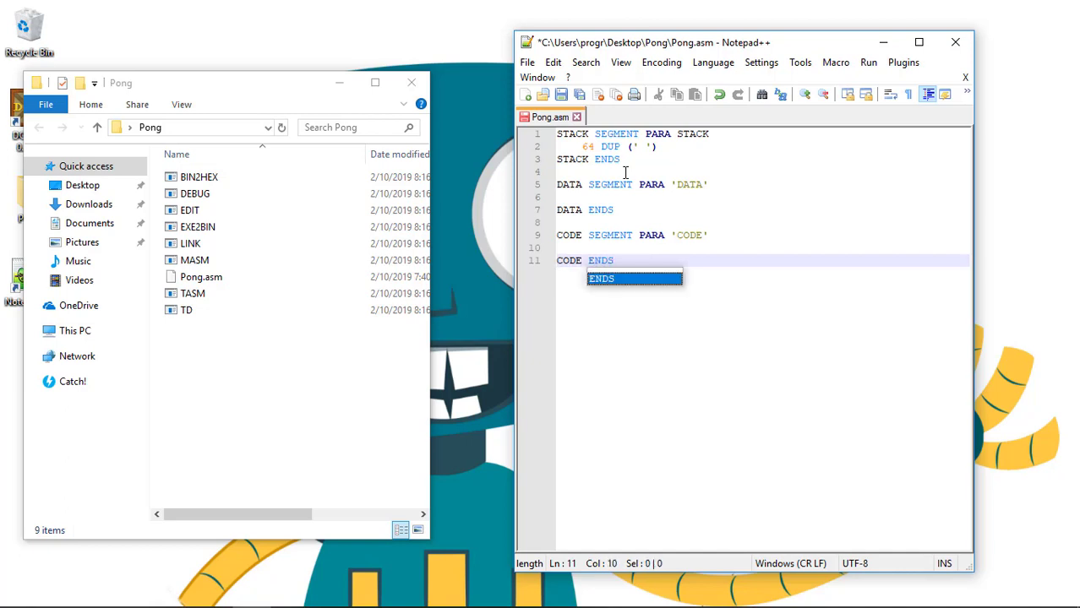
# Write the closing directive "END" on its own line directly below "CODE ENDS"
pyautogui.click(623, 258)
pyautogui.press('Return')
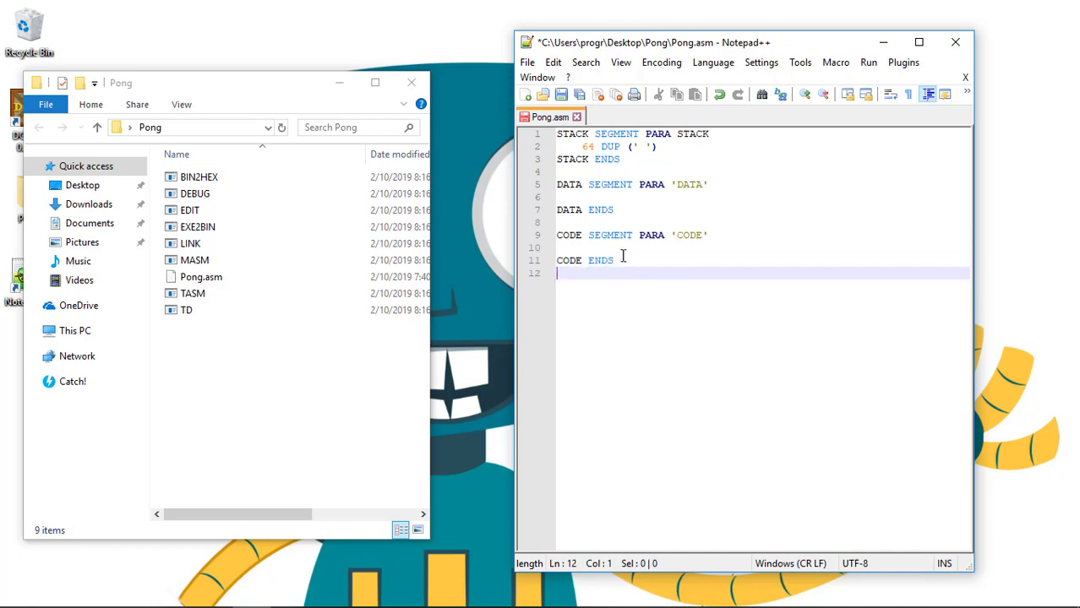
pyautogui.write('END')
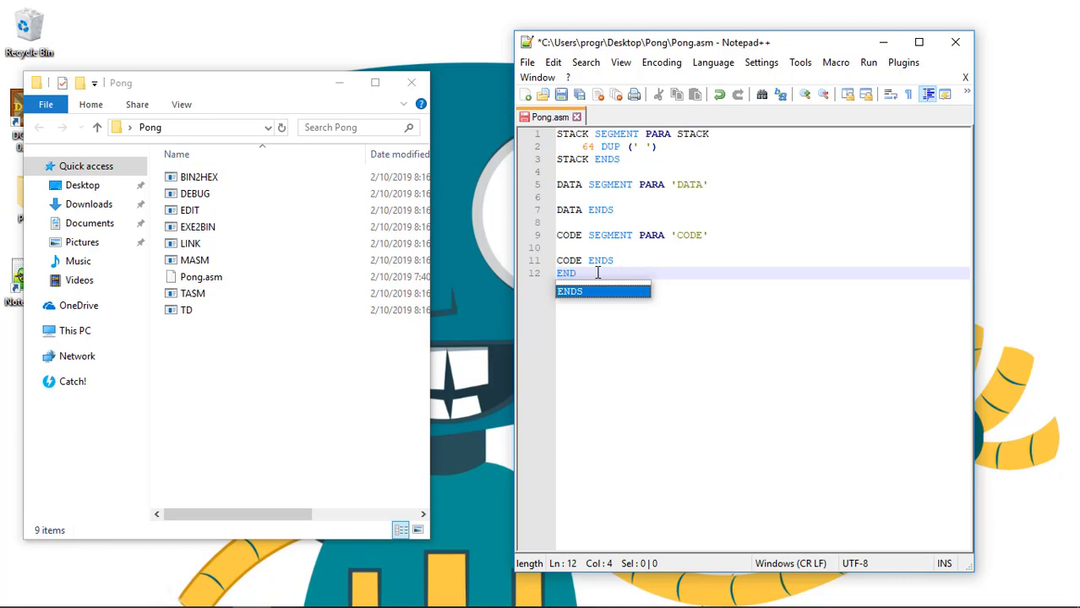
pyautogui.click(598, 273)
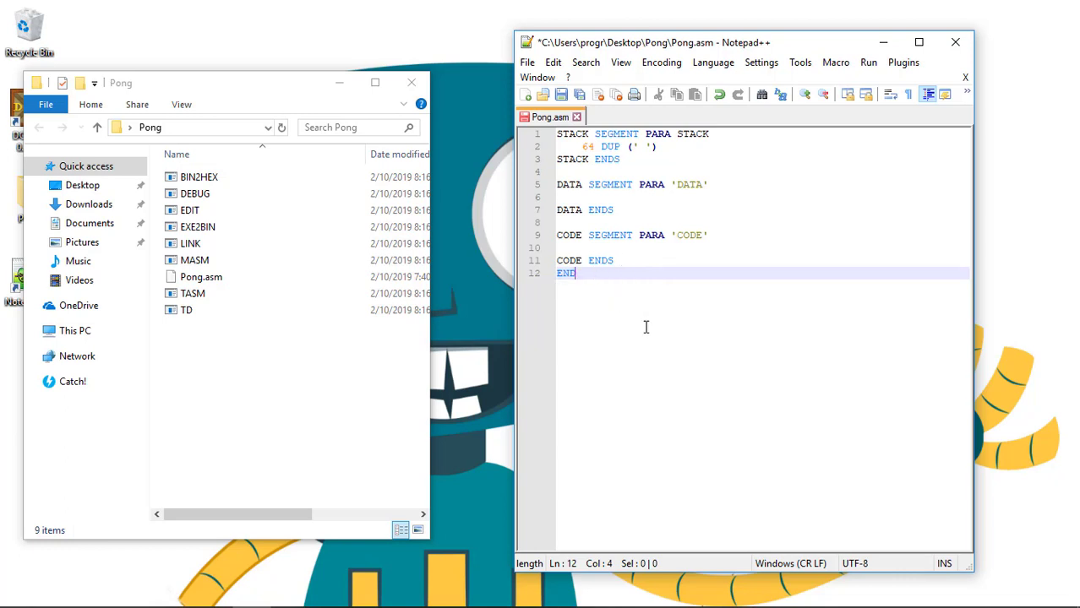
# Add an indented procedure inside the code segment with "MAIN PROC FAR", an empty line and "MAIN ENDP", with empty lines around it
pyautogui.click(611, 247)
pyautogui.press('Return')
pyautogui.press('Return')
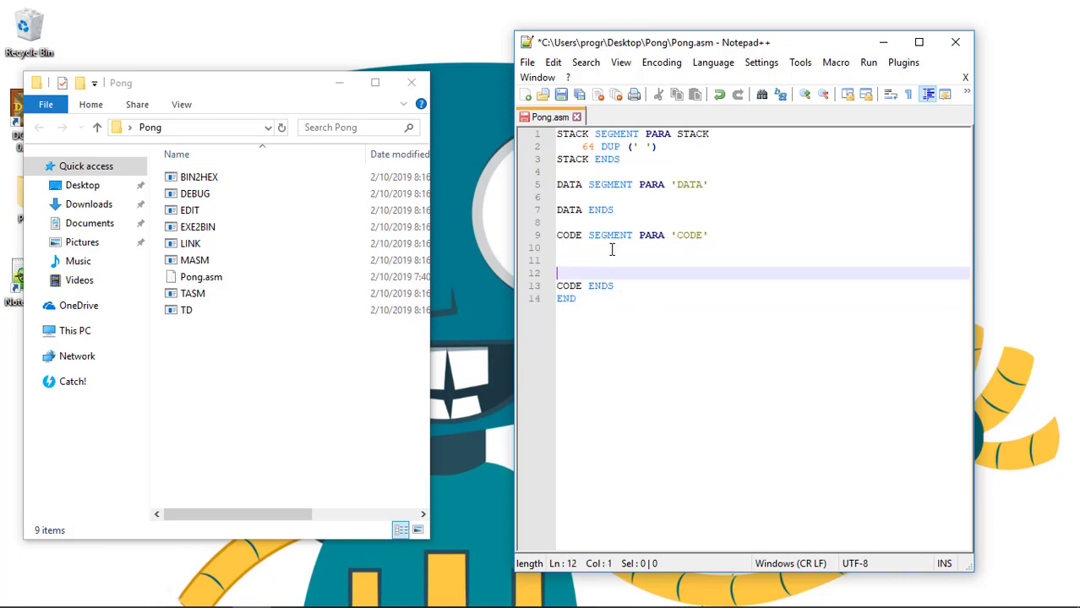
pyautogui.click(576, 258)
pyautogui.press('Tab')
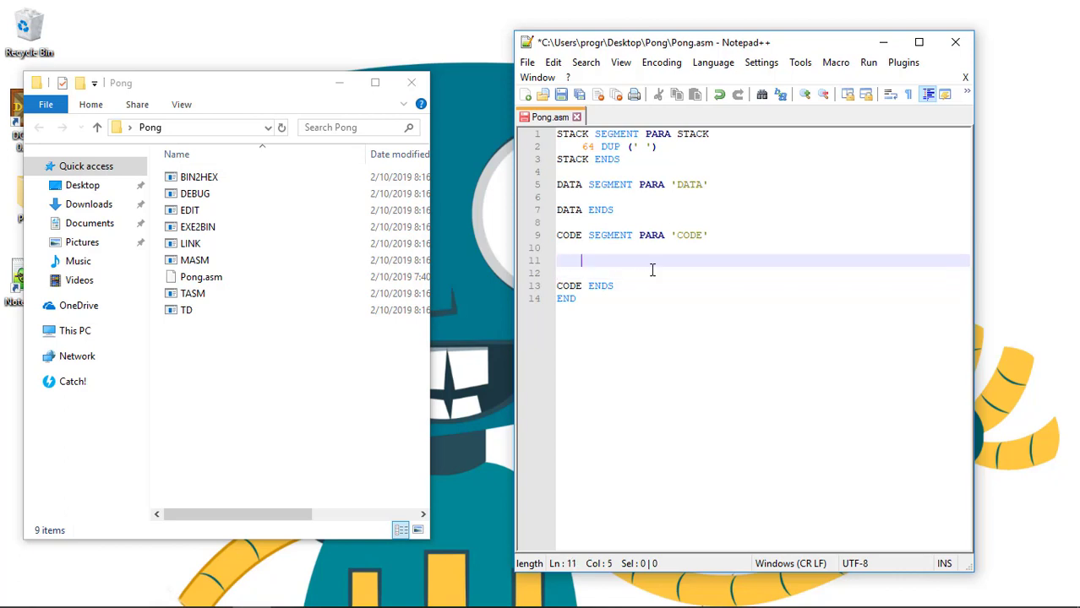
pyautogui.write('MAIN PROC FAR')
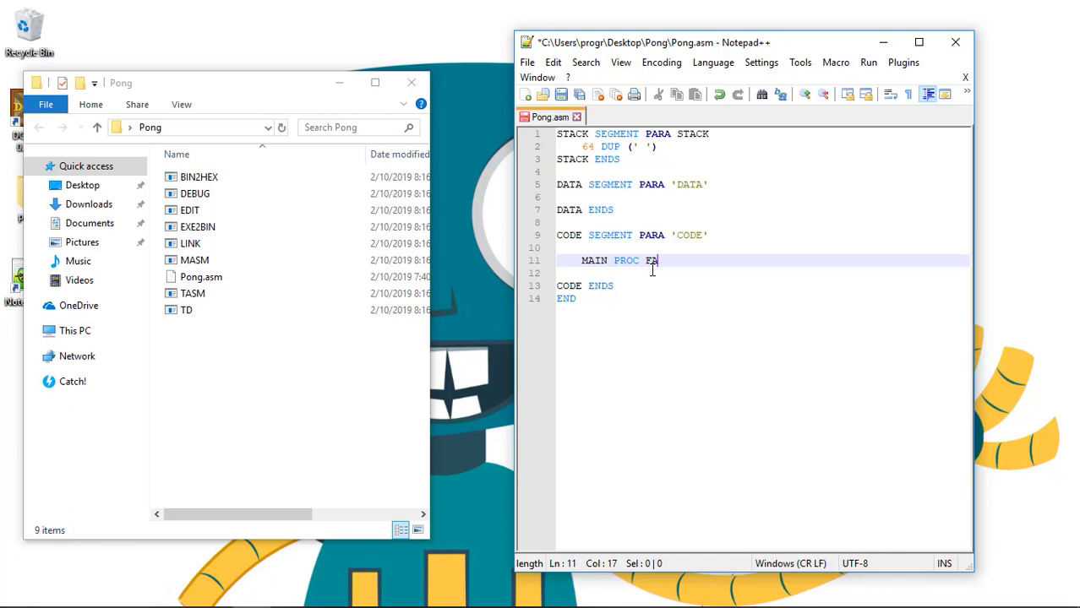
pyautogui.press('Return')
pyautogui.press('Return')
pyautogui.write('MAIN ')
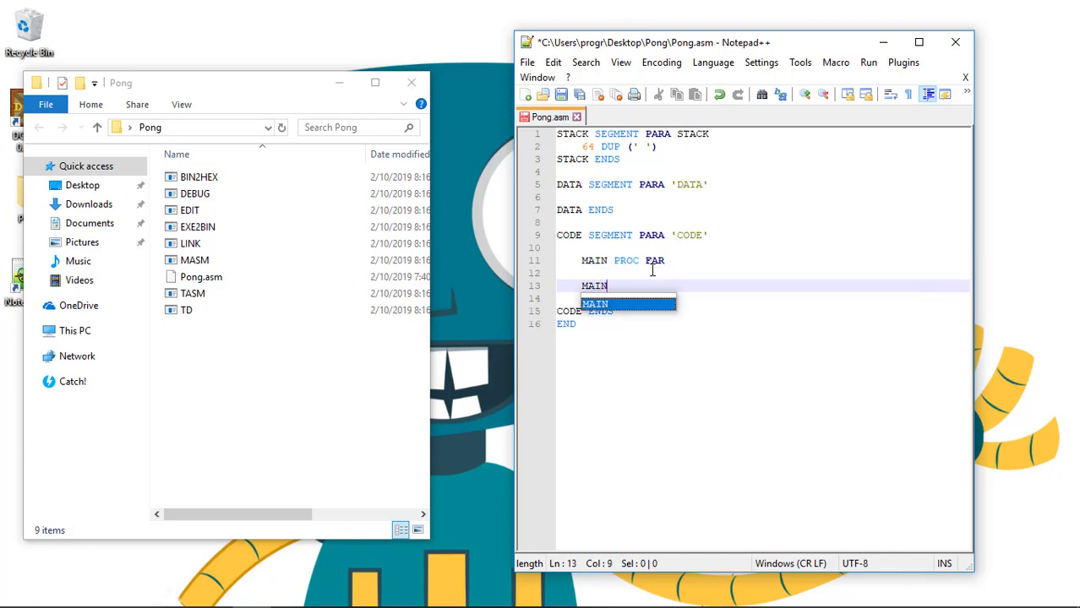
pyautogui.write('ENDP')
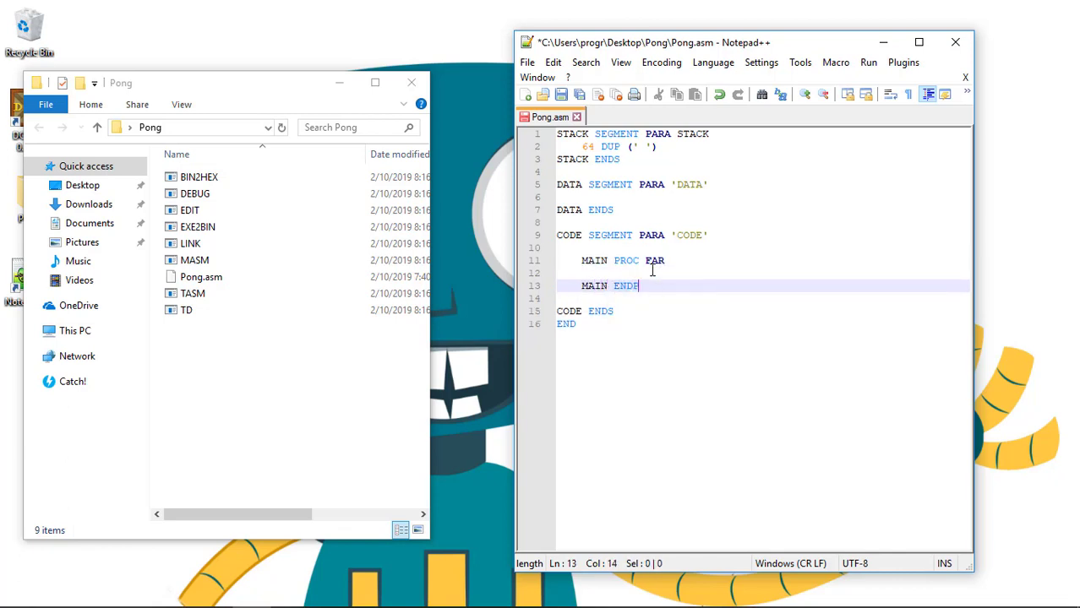
pyautogui.click(665, 301)
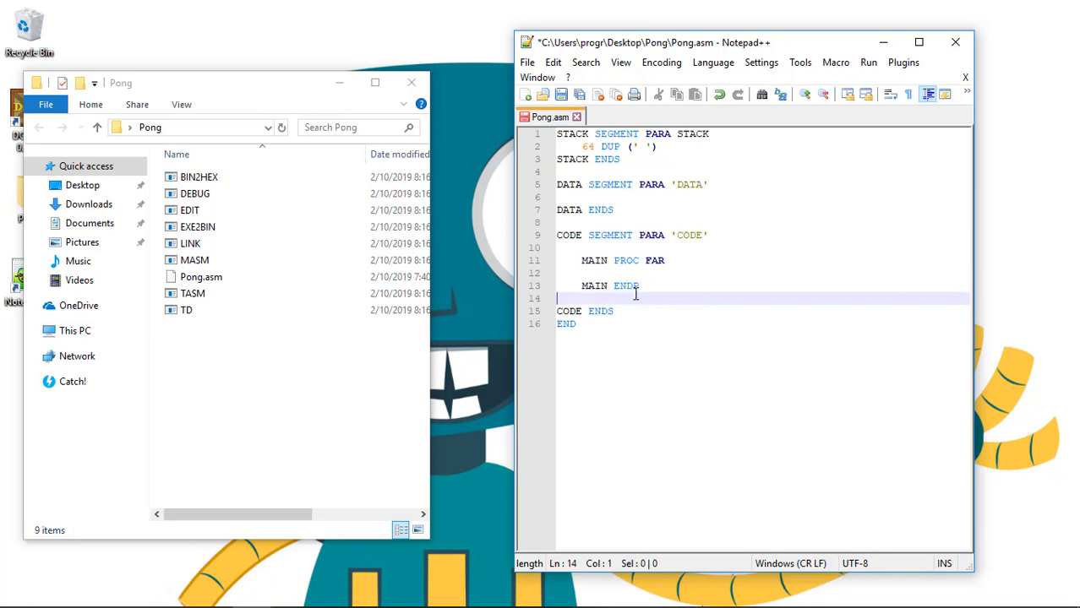
# Examine how the PROC and SEGMENT keywords pair with ENDP and ENDS, and the final END line
pyautogui.moveTo(641, 287); pyautogui.dragTo(640, 261)
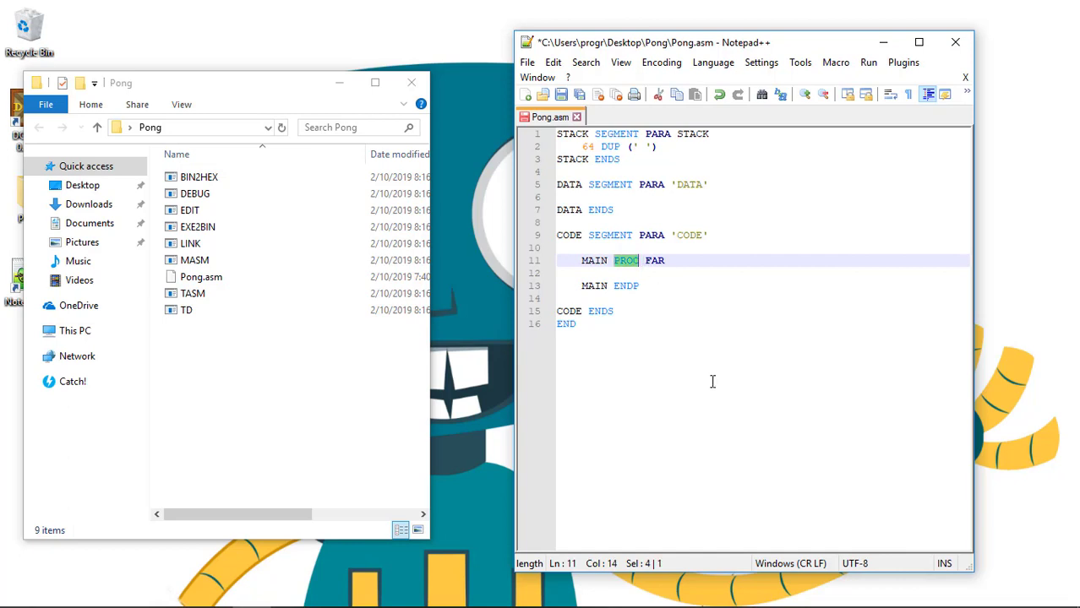
pyautogui.doubleClick(617, 311)
pyautogui.click(620, 312)
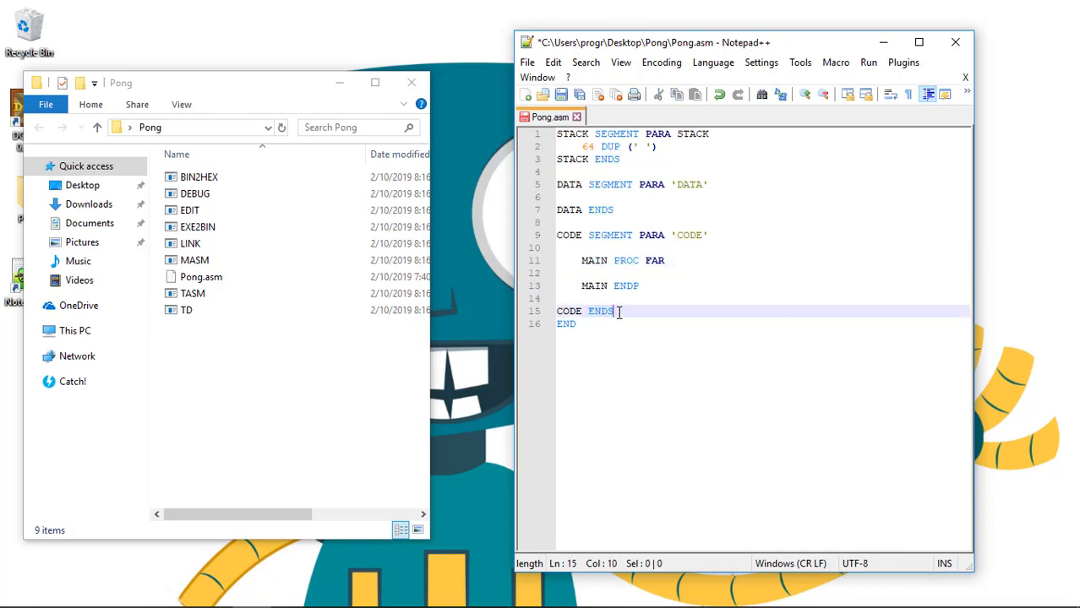
pyautogui.doubleClick(618, 312)
pyautogui.tripleClick(616, 313)
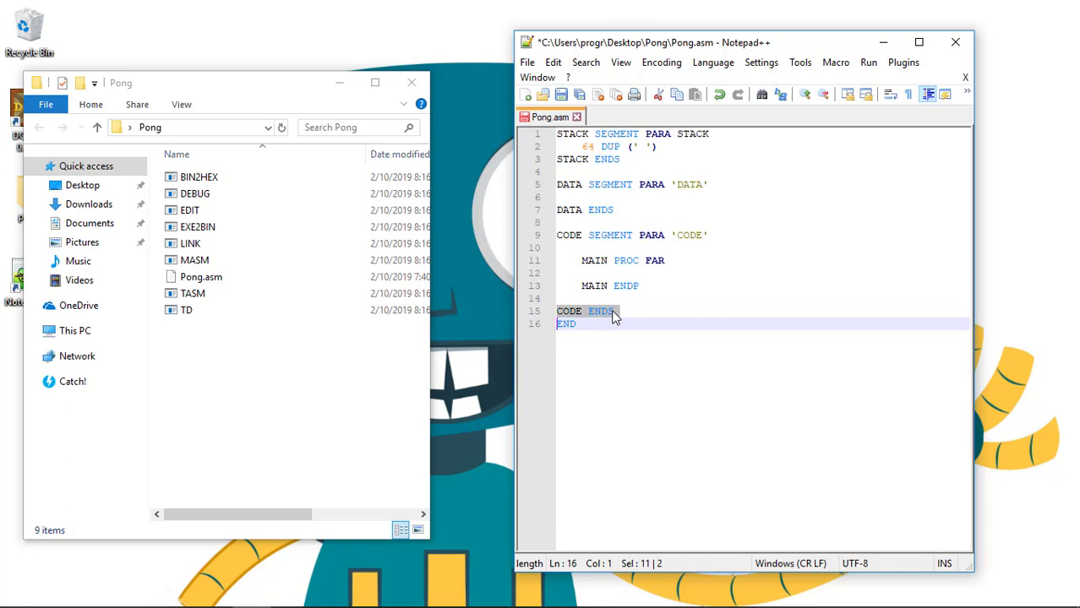
pyautogui.click(616, 313)
pyautogui.moveTo(632, 236); pyautogui.dragTo(587, 236)
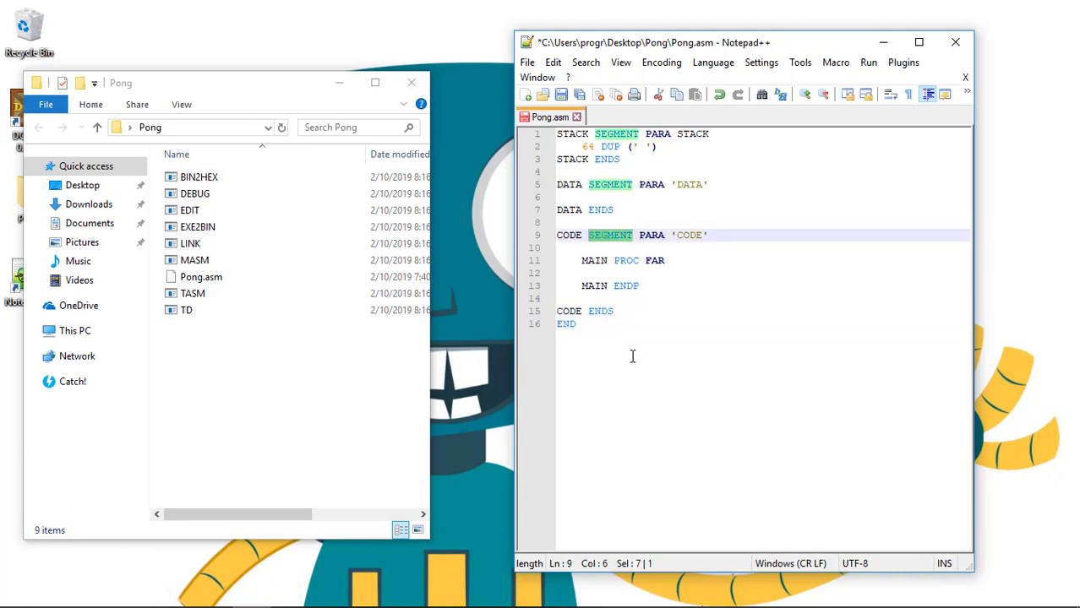
pyautogui.click(630, 296)
pyautogui.moveTo(587, 324); pyautogui.dragTo(543, 323)
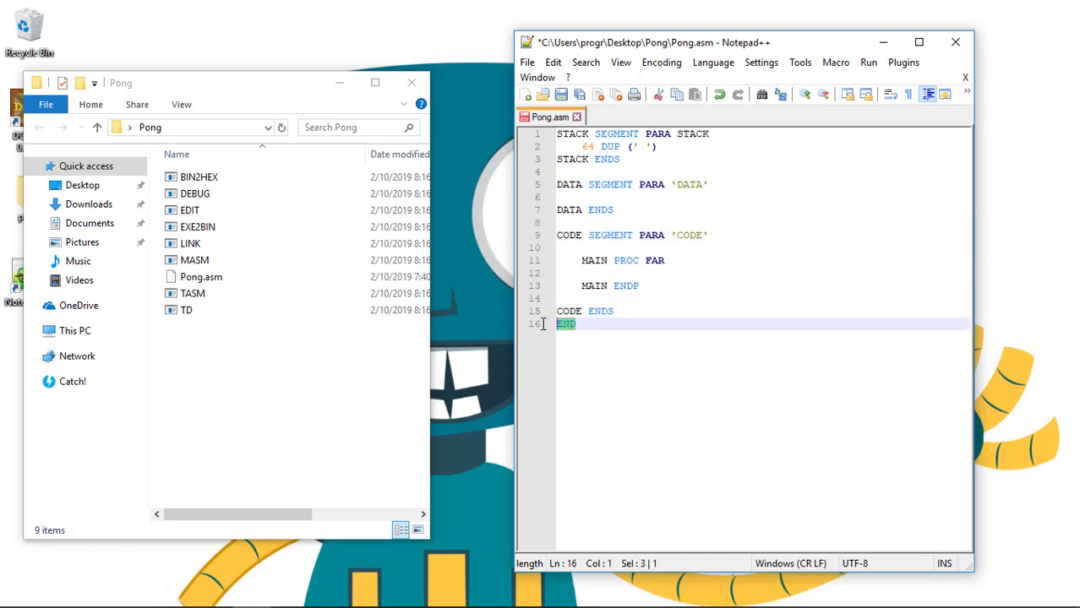
pyautogui.click(666, 293)
# Add an indented "RET" instruction just above "MAIN ENDP", keeping an empty line before it
pyautogui.click(654, 274)
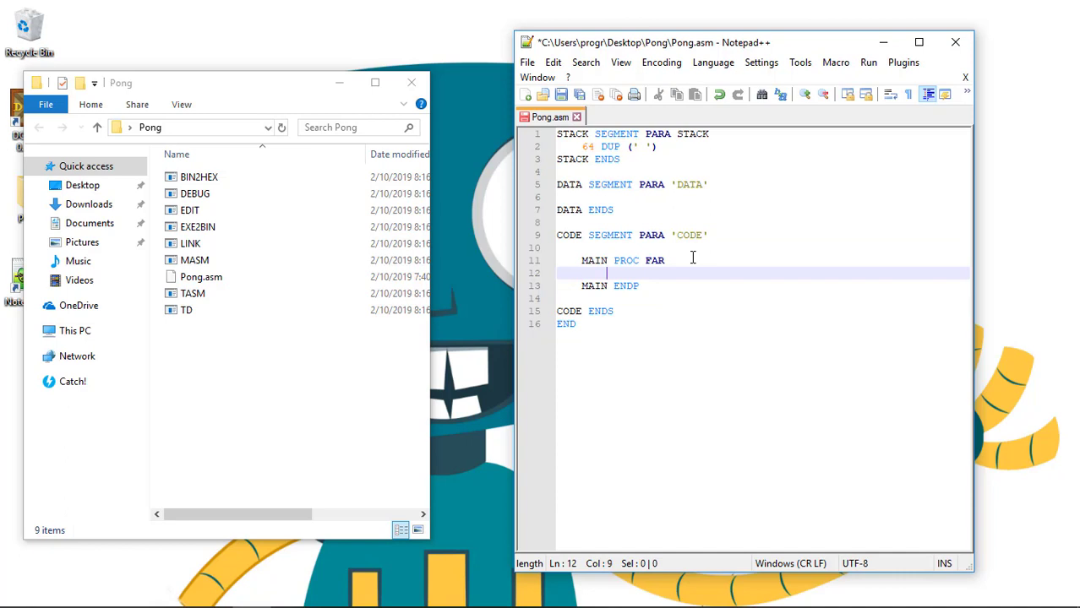
pyautogui.press('Return')
pyautogui.write('RET')
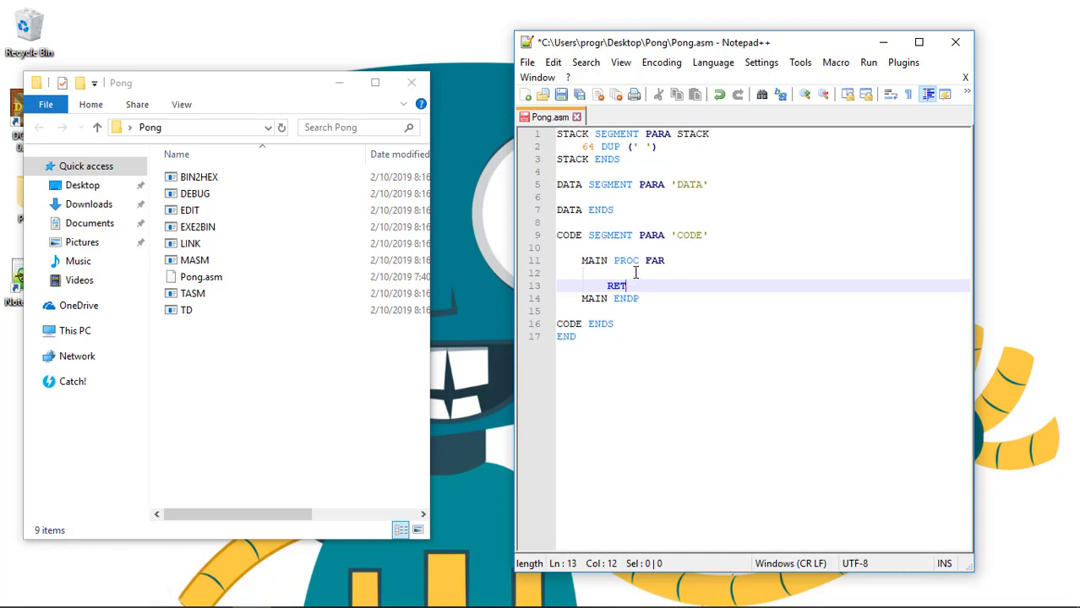
# Make room above "RET" in the MAIN procedure and write the instruction "MOV DL,'A'" there
pyautogui.click(634, 272)
pyautogui.press('Return')
pyautogui.press('Return')
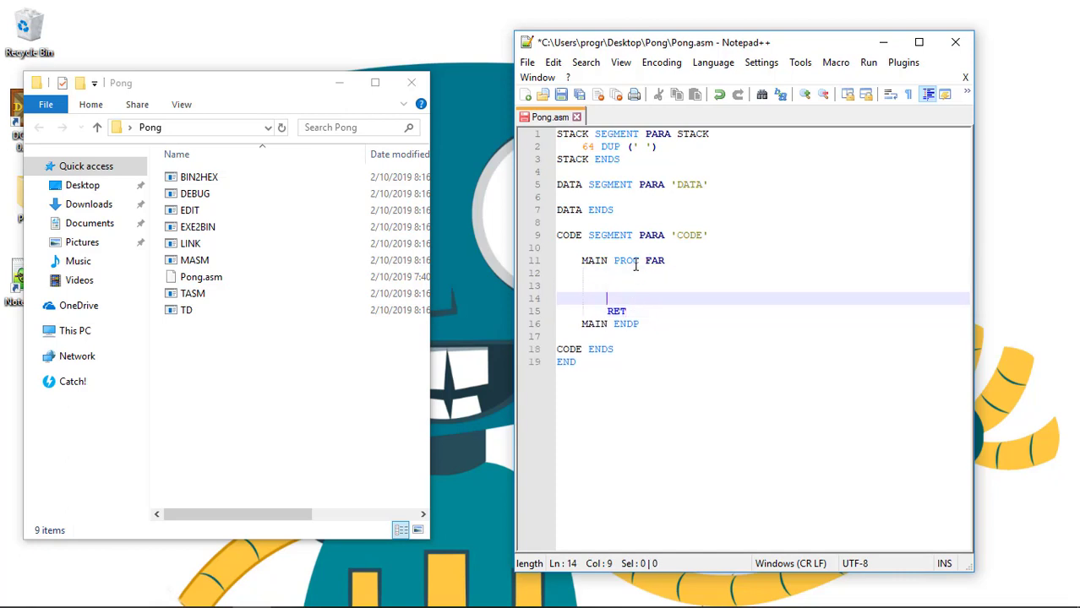
pyautogui.click(622, 285)
pyautogui.write('MO')
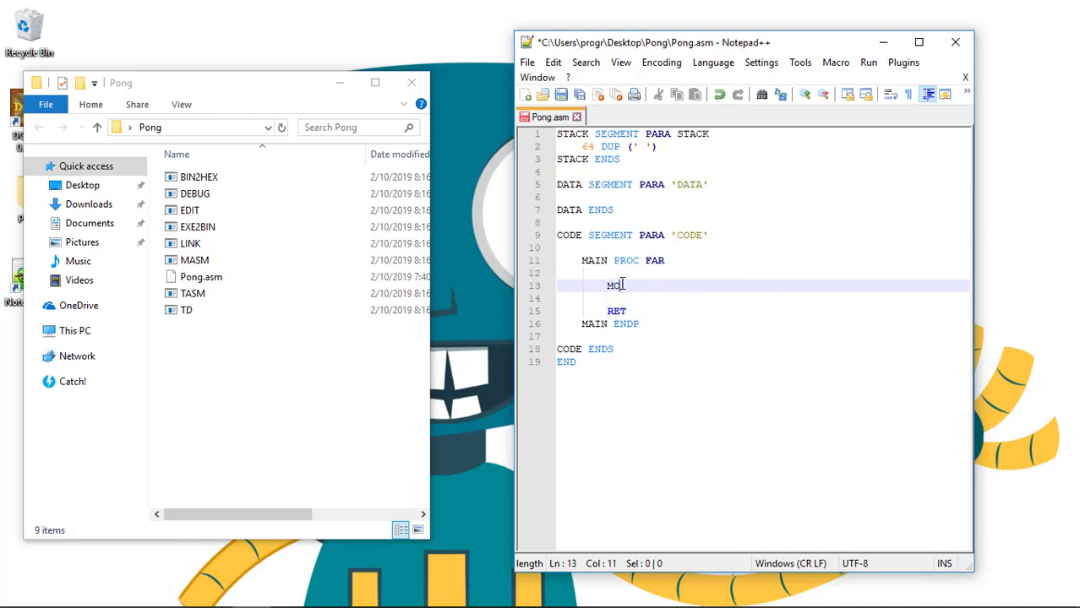
pyautogui.write('V DL,')
pyautogui.write("'A")
pyautogui.write("'")
pyautogui.press('Return')
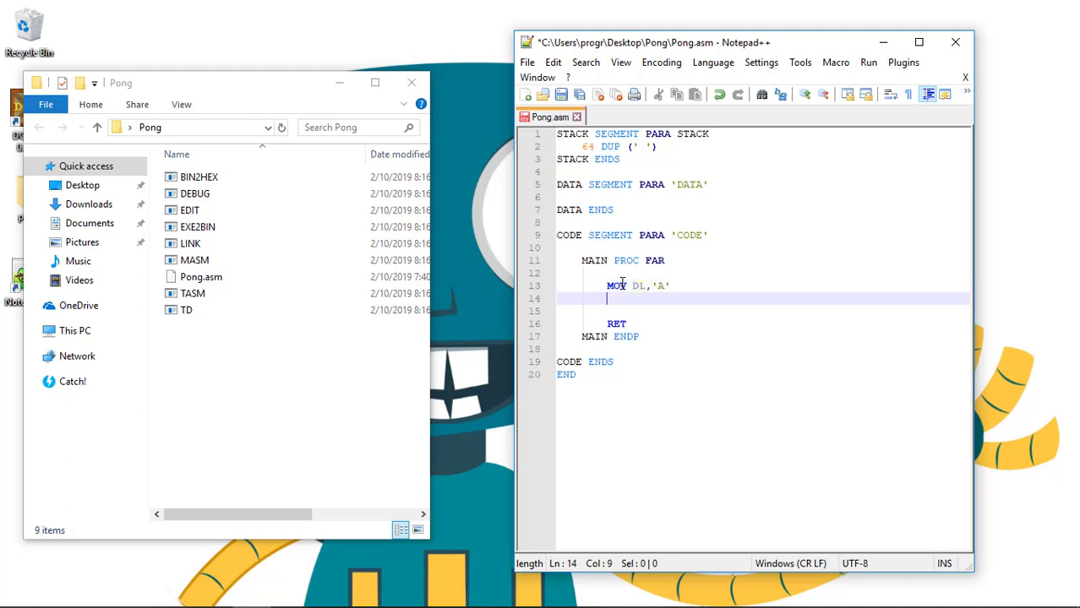
# Add the instructions "MOV AH,6h" and "INT 21h" below "MOV DL,'A'" and save Pong.asm
pyautogui.write('MOV AH,6h')
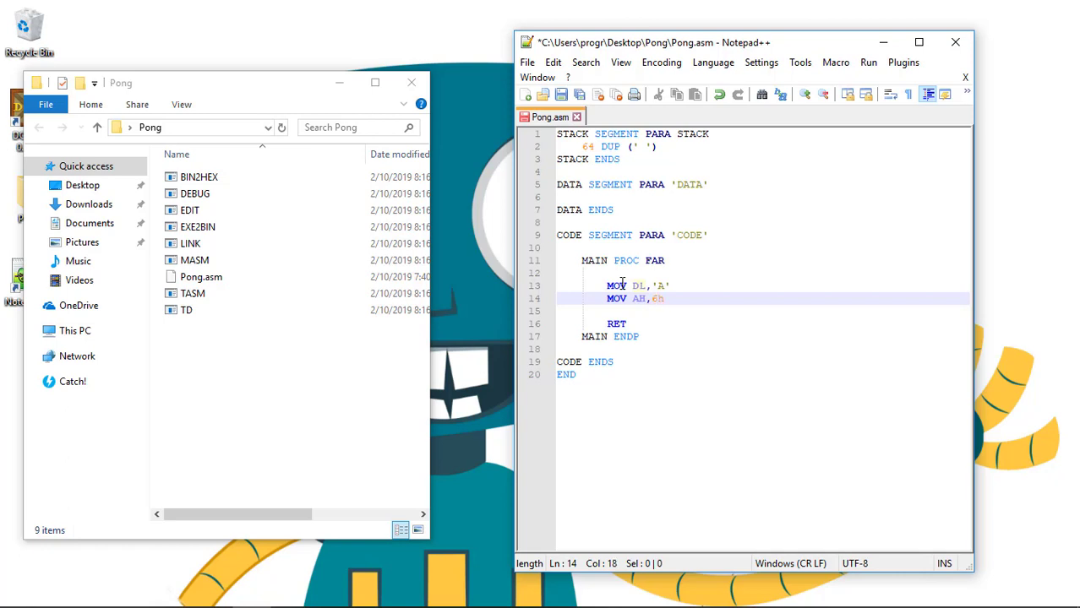
pyautogui.press('Return')
pyautogui.write('INT')
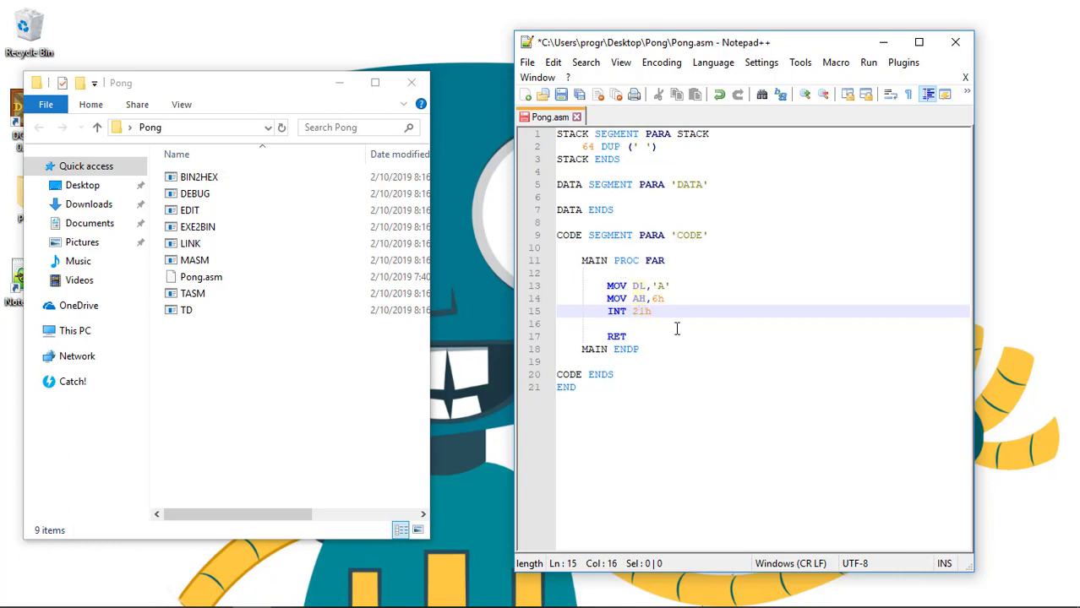
pyautogui.write(' 21h')
pyautogui.press('Return')
pyautogui.hotkey('ctrl', 's')
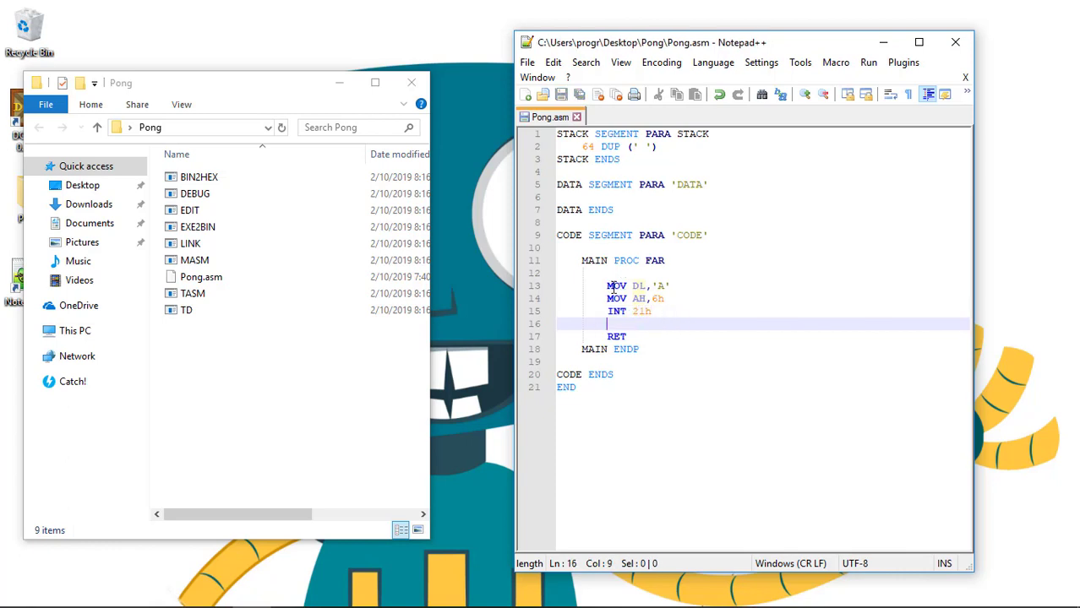
# Review the three instructions of the MAIN procedure one by one: the DL load, the AH load and the interrupt call
pyautogui.moveTo(605, 285); pyautogui.dragTo(689, 284)
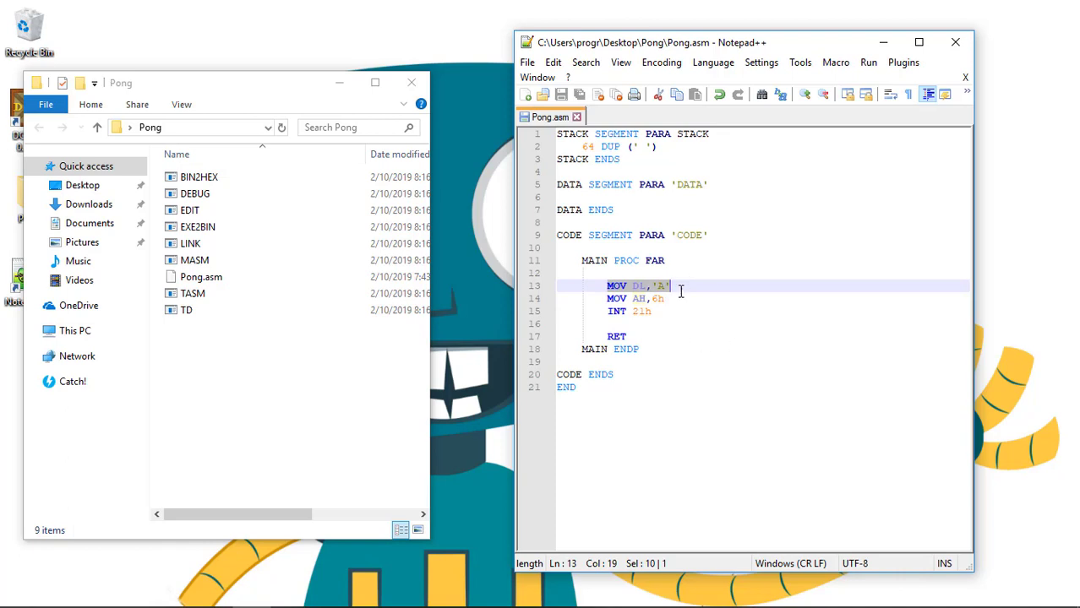
pyautogui.click(638, 286)
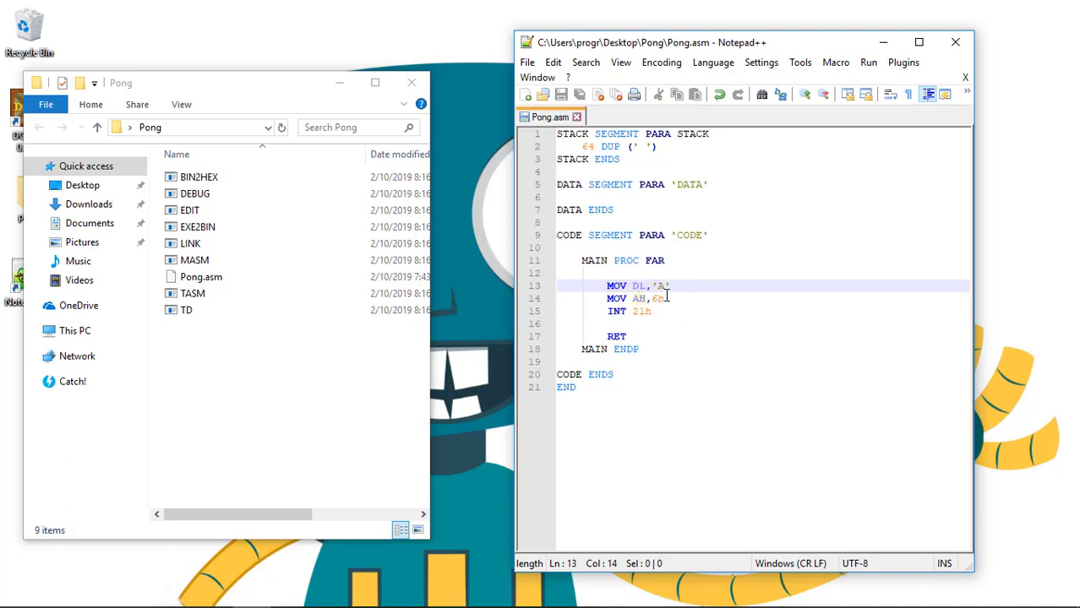
pyautogui.moveTo(667, 299); pyautogui.dragTo(607, 301)
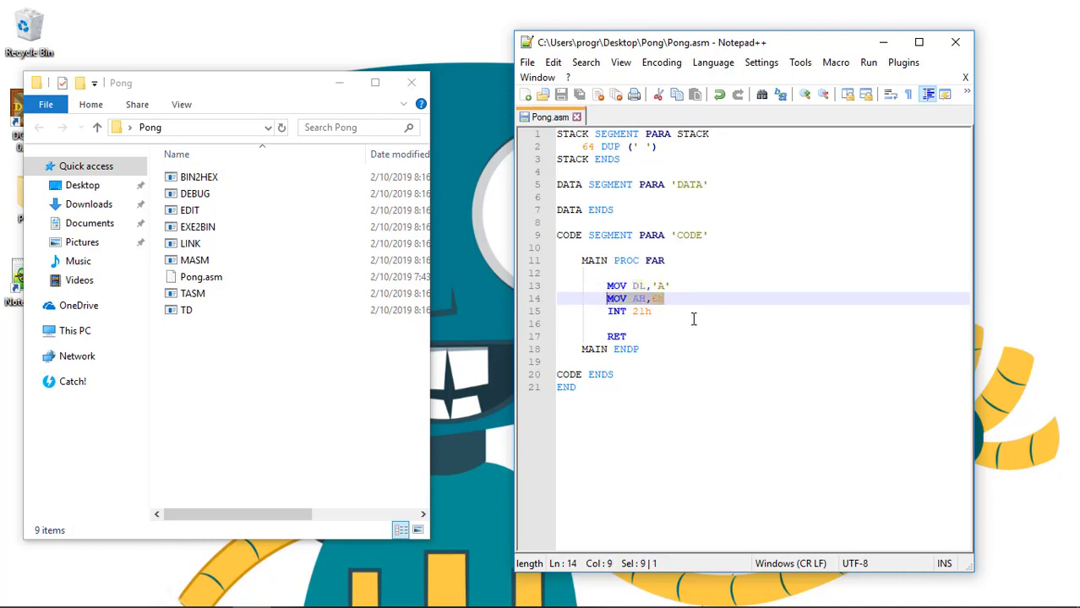
pyautogui.click(666, 310)
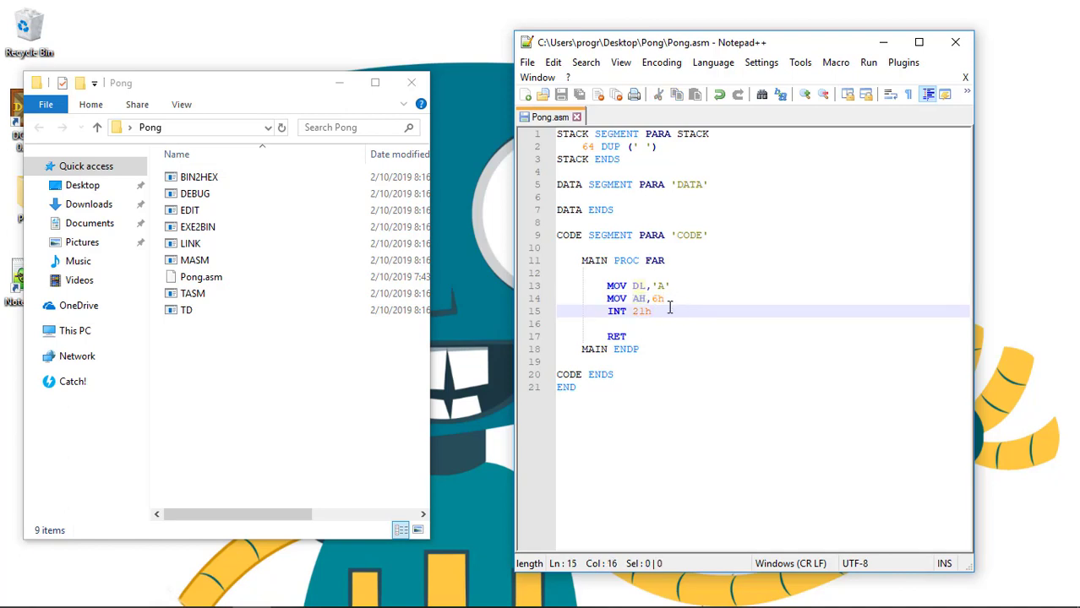
pyautogui.moveTo(657, 314); pyautogui.dragTo(605, 310)
pyautogui.click(668, 316)
pyautogui.click(626, 350)
pyautogui.press('Up')
pyautogui.press('Up')
pyautogui.press('Up')
pyautogui.press('End')
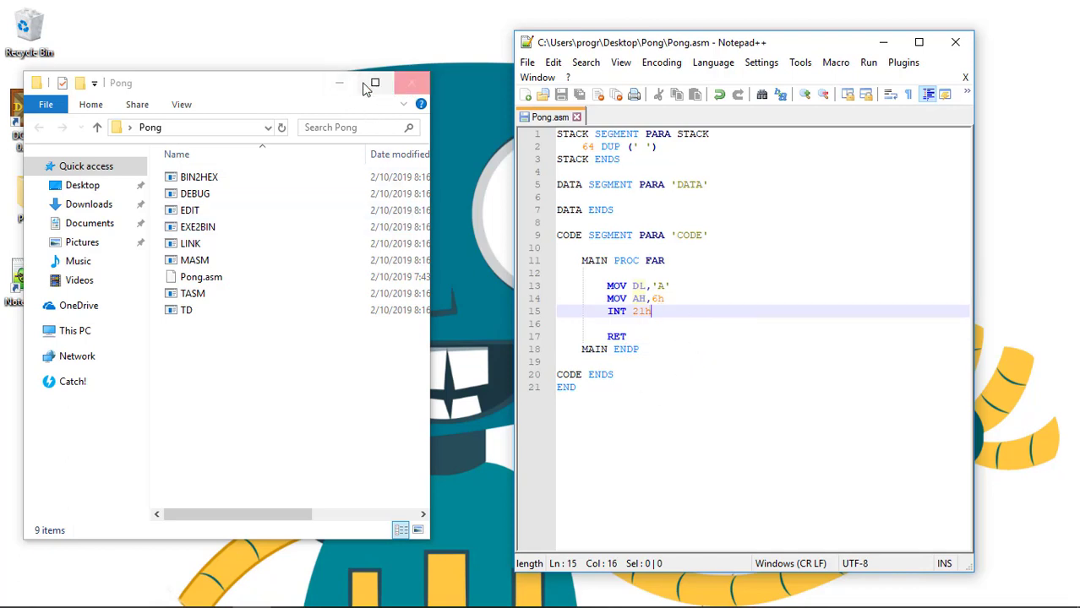
# Start DOSBox and mount the folder c:\users\progr\desktop\pong as drive C
pyautogui.moveTo(296, 93); pyautogui.dragTo(330, 94)
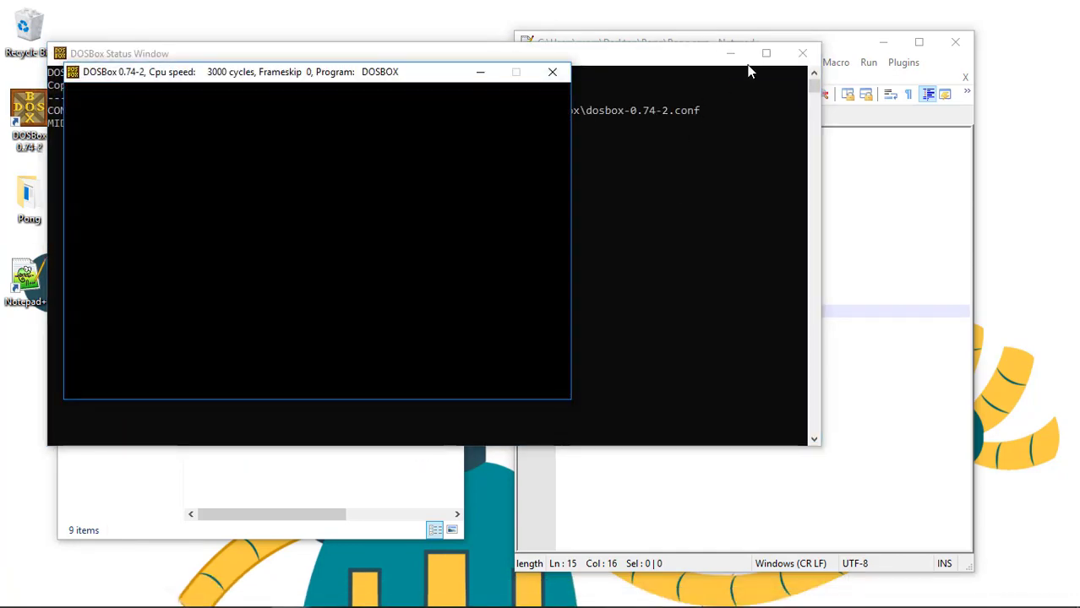
pyautogui.moveTo(424, 76); pyautogui.dragTo(785, 125)
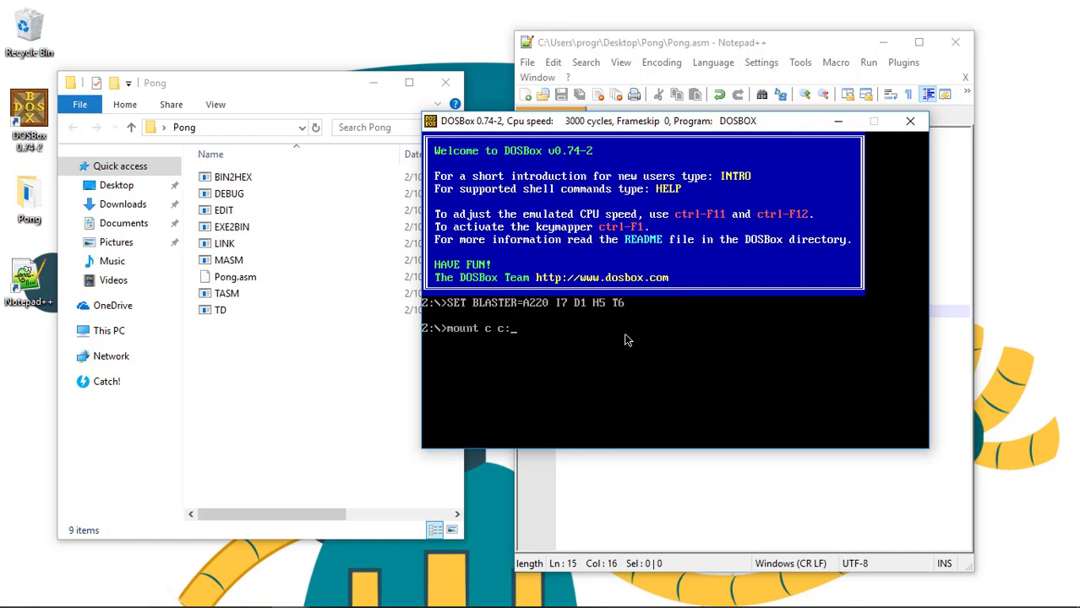
pyautogui.write('\\users\\progr\\')
pyautogui.click(226, 128)
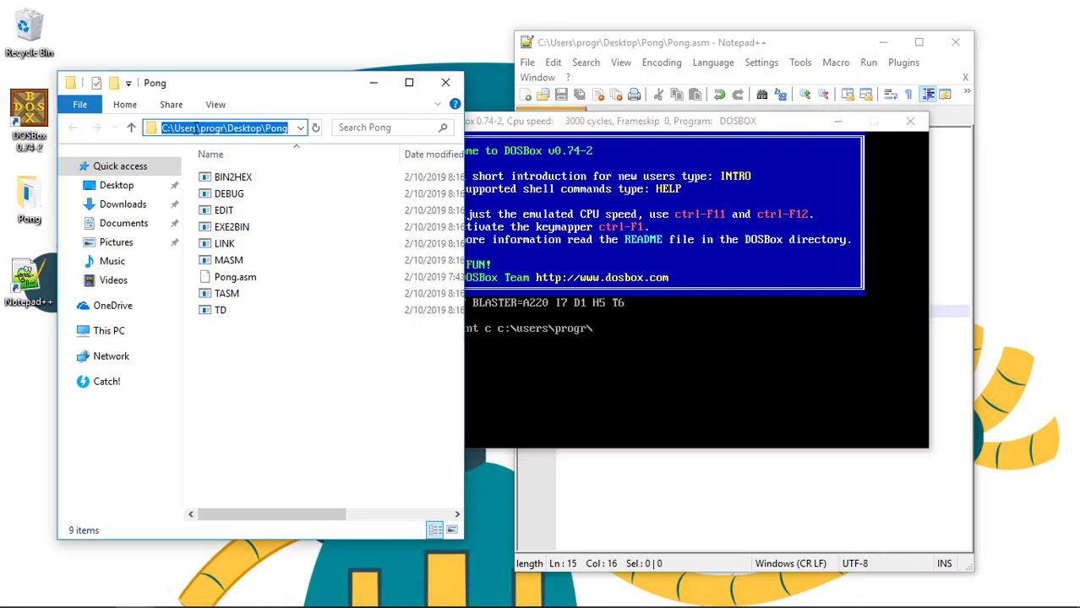
pyautogui.click(625, 338)
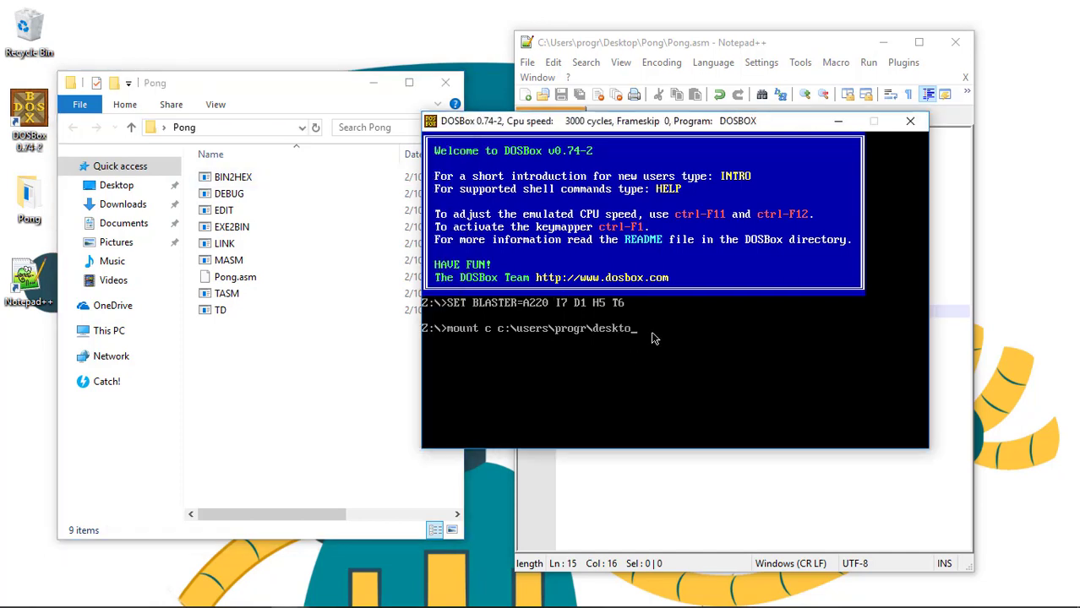
pyautogui.write('ong')
pyautogui.press('Return')
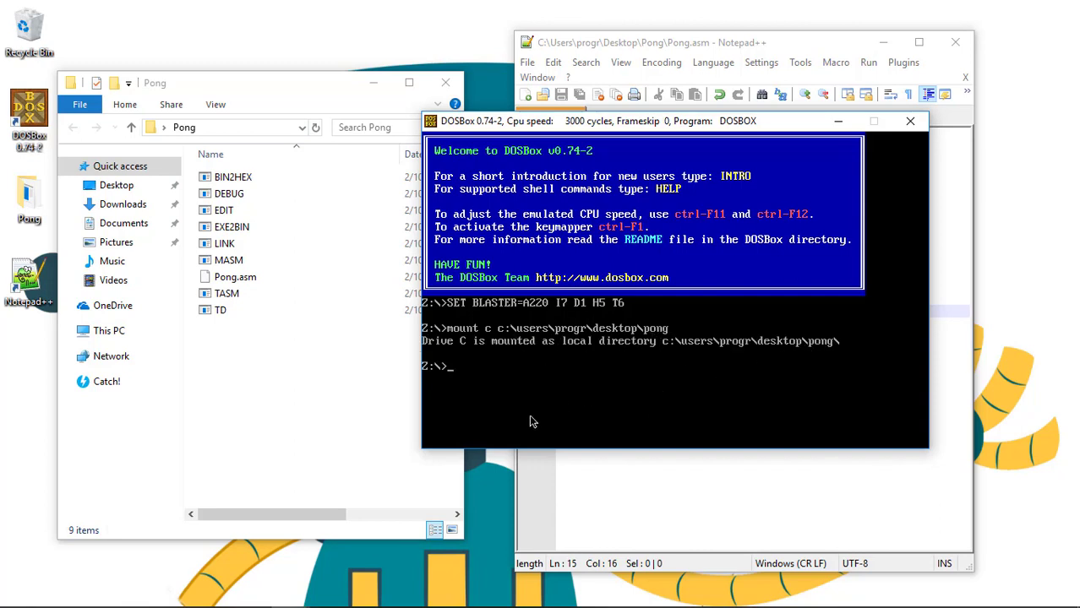
# Switch to drive C in DOSBox and list its contents with the dir command
pyautogui.write('c:')
pyautogui.press('Return')
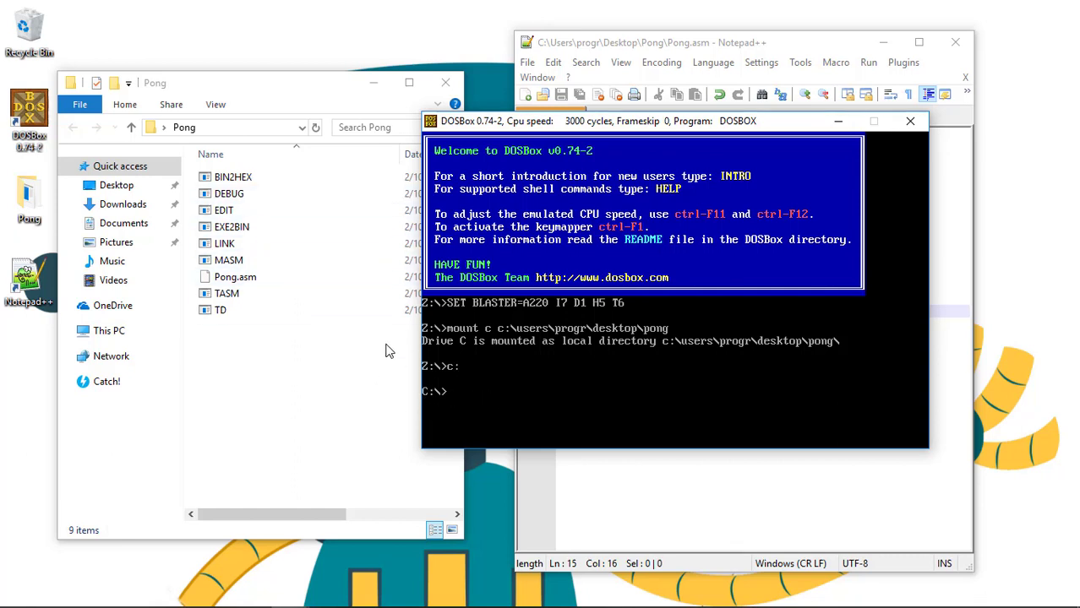
pyautogui.press('Return')
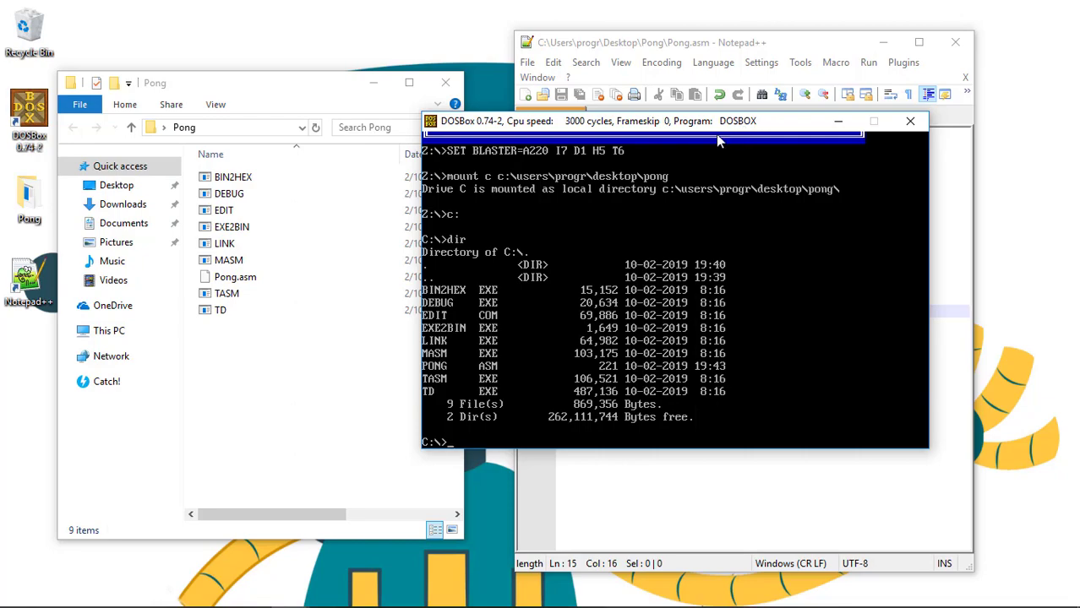
# Rearrange the DOSBox and Notepad++ windows so the Pong.asm code and the DOS prompt are both visible
pyautogui.moveTo(736, 119); pyautogui.dragTo(879, 143)
pyautogui.moveTo(618, 51); pyautogui.dragTo(419, 49)
pyautogui.moveTo(879, 139); pyautogui.dragTo(859, 136)
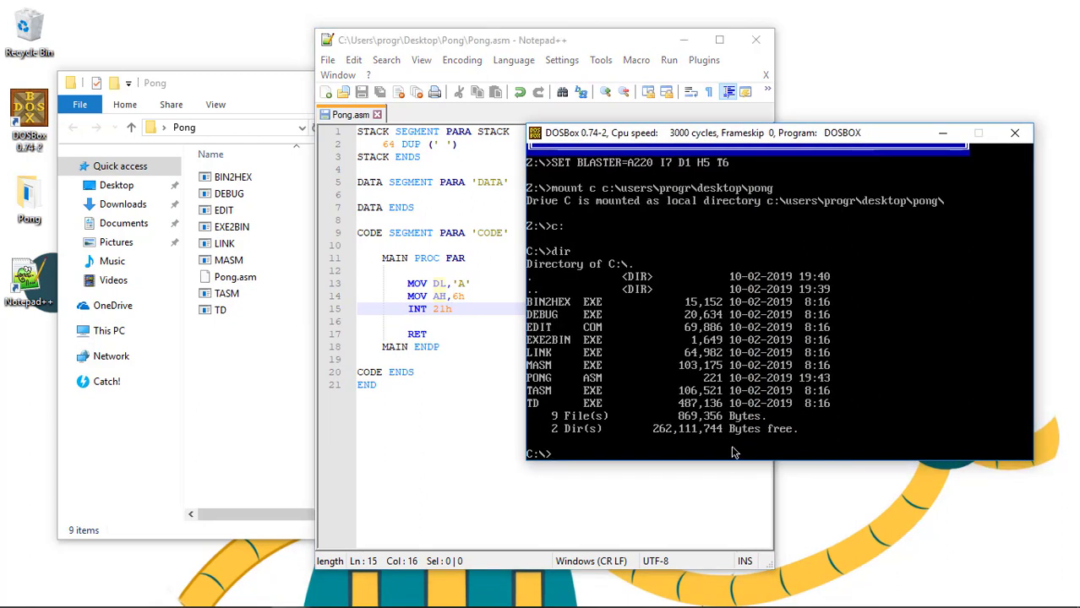
# Assemble the source with "masm /a pong.asm", accepting the default object, listing and cross-reference file names
pyautogui.write('masm')
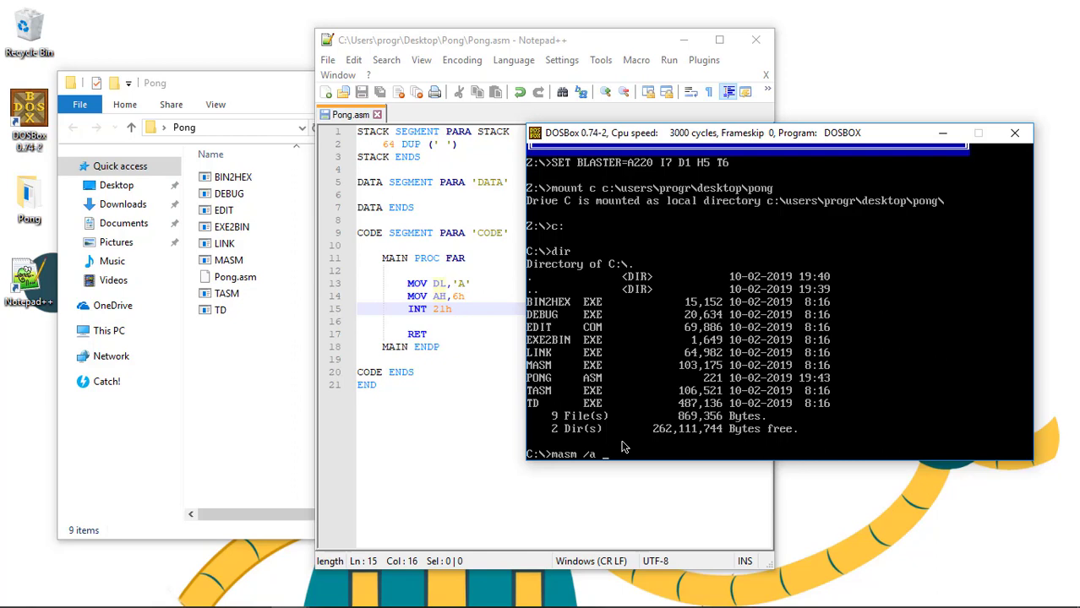
pyautogui.write(' /a pong')
pyautogui.press('Return')
pyautogui.press('Return')
pyautogui.press('Return')
pyautogui.press('Return')
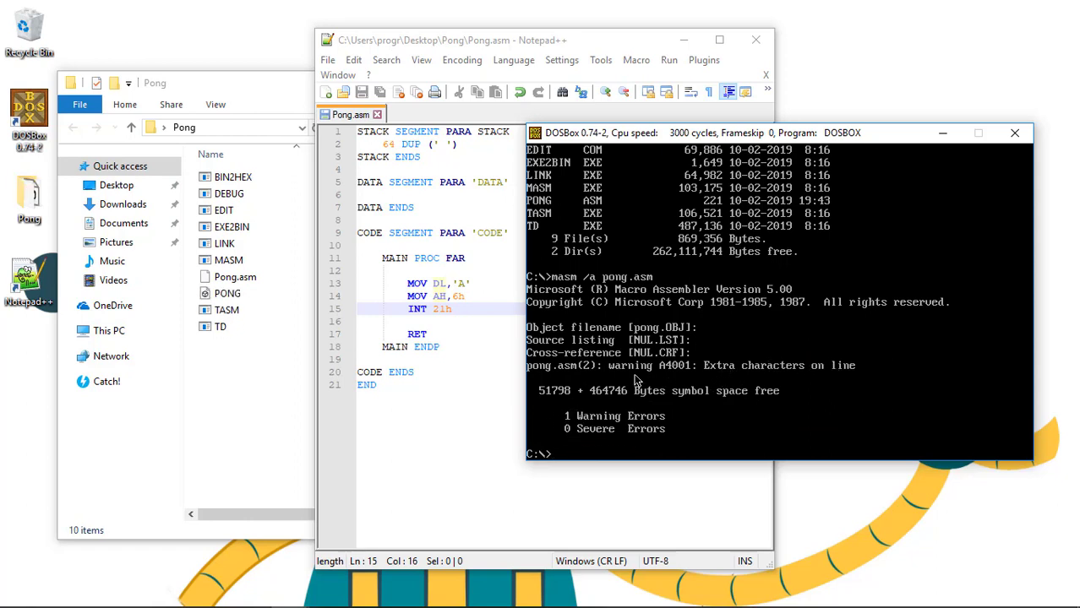
# In Notepad++, insert "DB" before "64 DUP (' ')" in the STACK segment and save Pong.asm
pyautogui.click(420, 246)
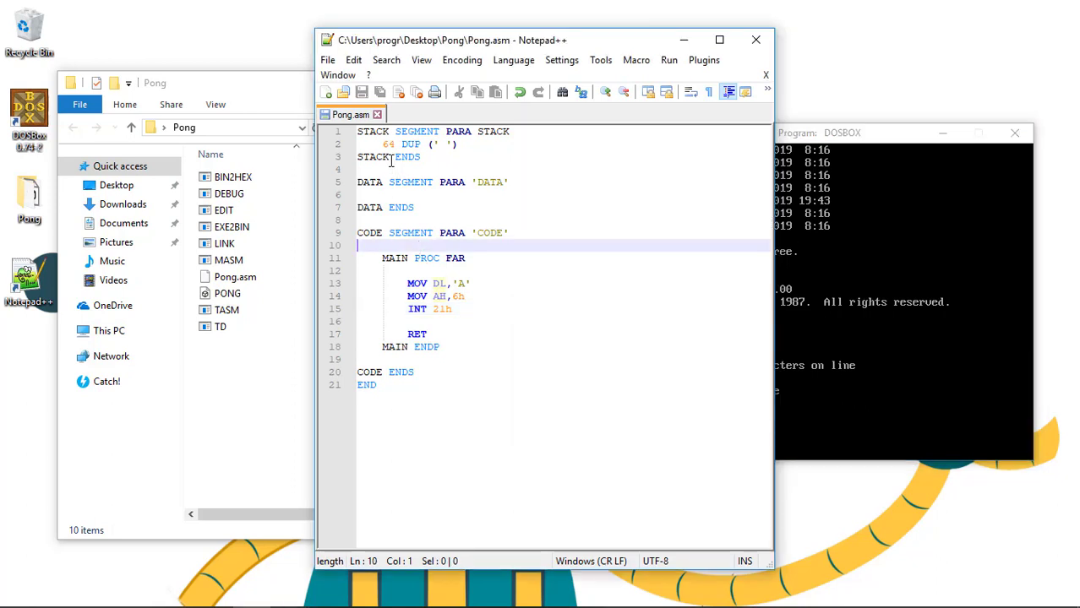
pyautogui.click(330, 145)
pyautogui.click(421, 158)
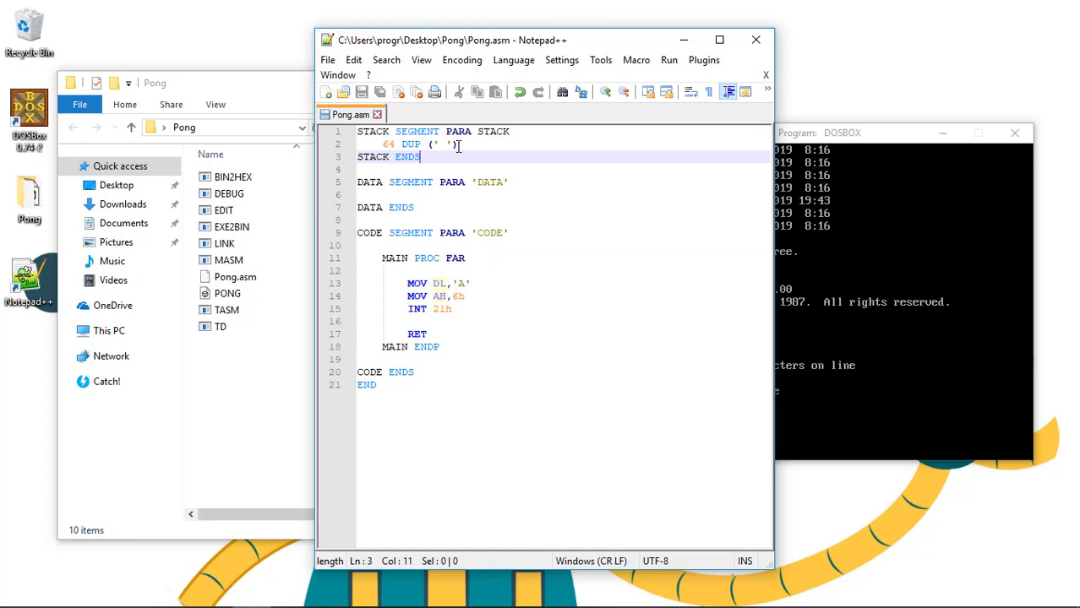
pyautogui.click(458, 145)
pyautogui.click(382, 145)
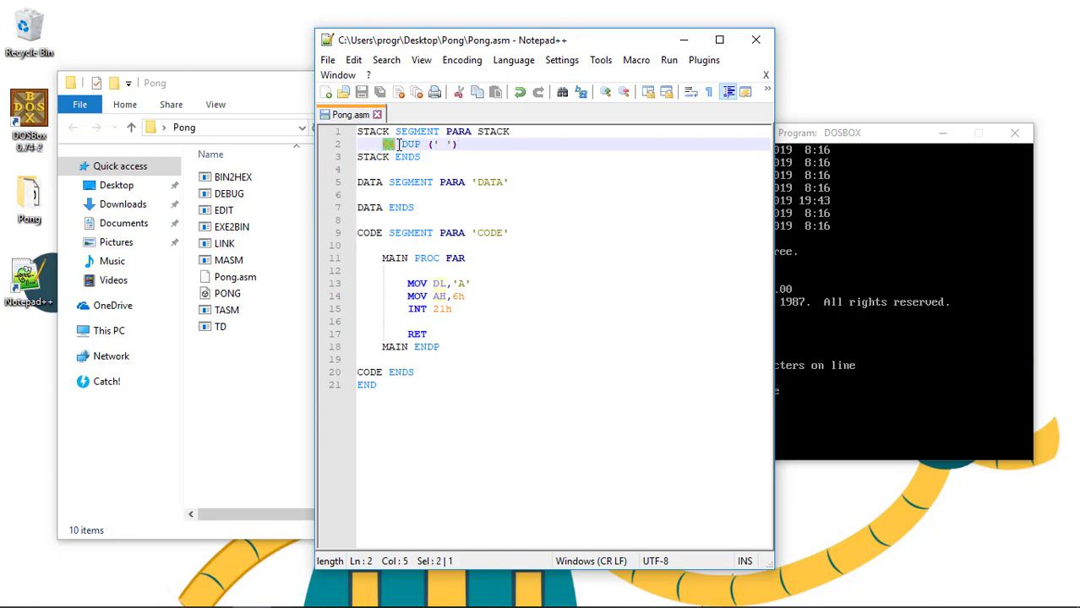
pyautogui.click(402, 143)
pyautogui.moveTo(402, 144); pyautogui.dragTo(470, 143)
pyautogui.click(469, 144)
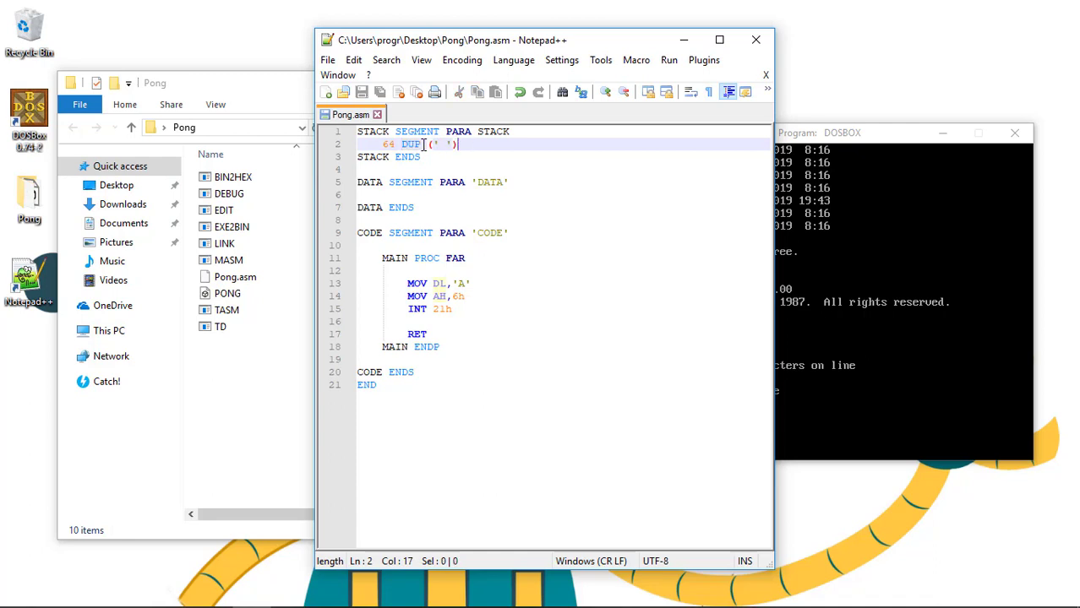
pyautogui.click(384, 144)
pyautogui.write('DB')
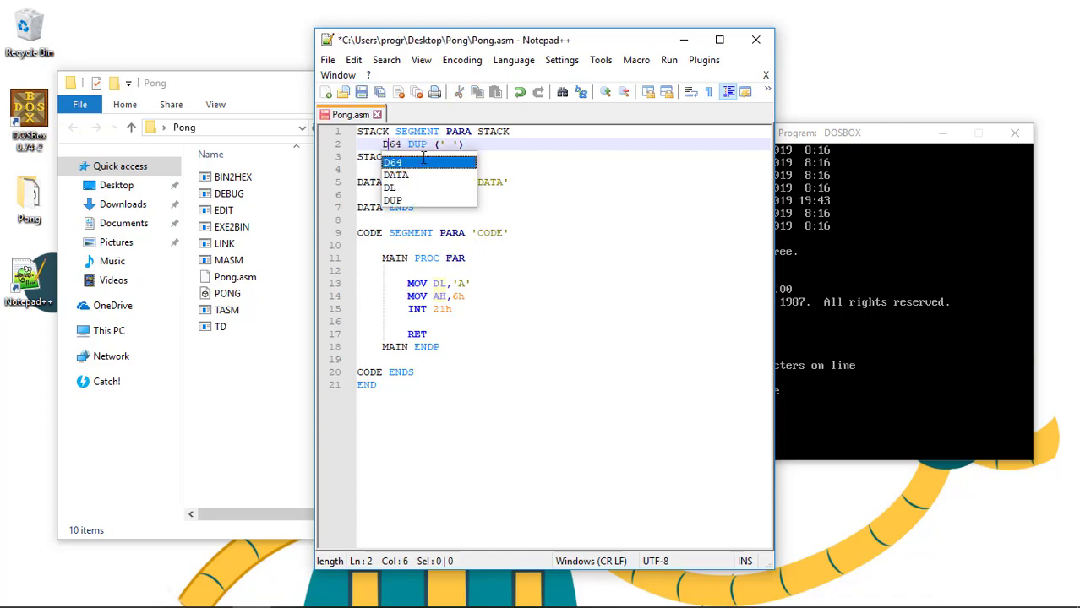
pyautogui.click(425, 157)
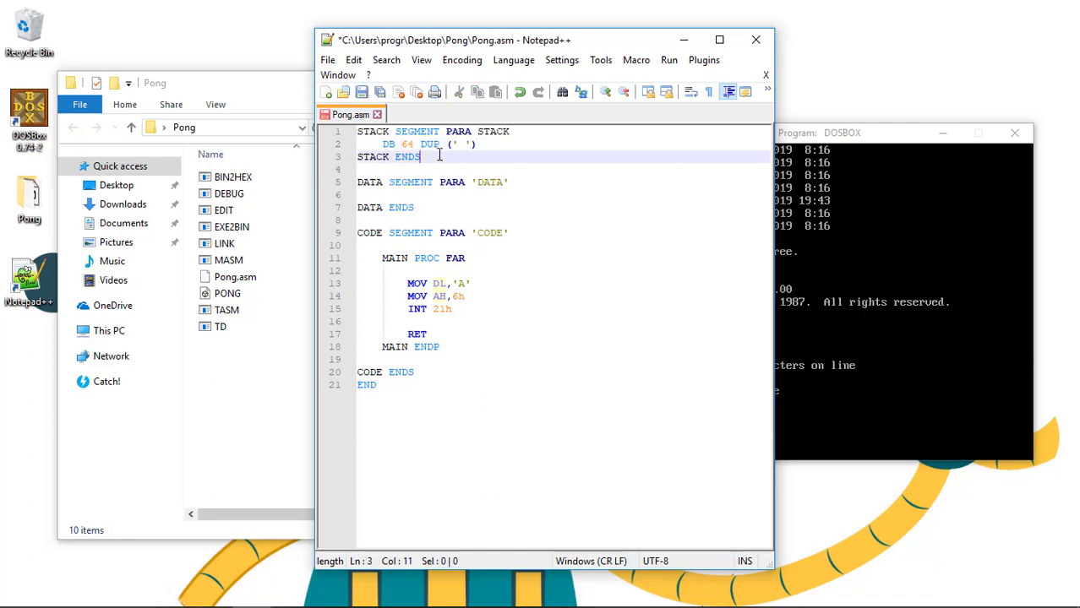
pyautogui.hotkey('ctrl', 's')
# Return to DOSBox and assemble the corrected source again with "masm /a pong.asm", accepting the default file names
pyautogui.click(835, 311)
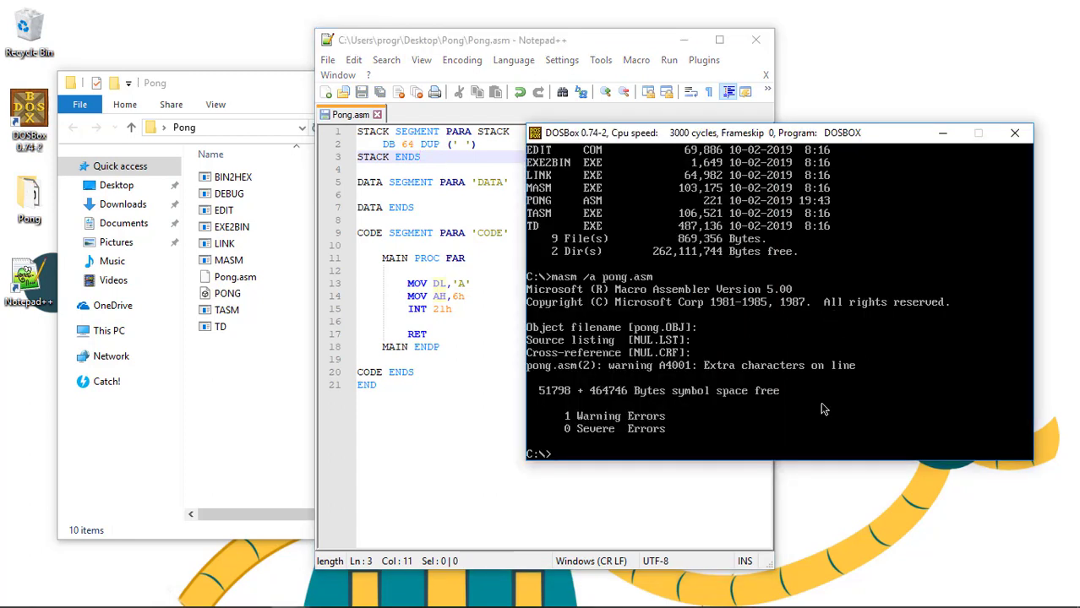
pyautogui.press('Up')
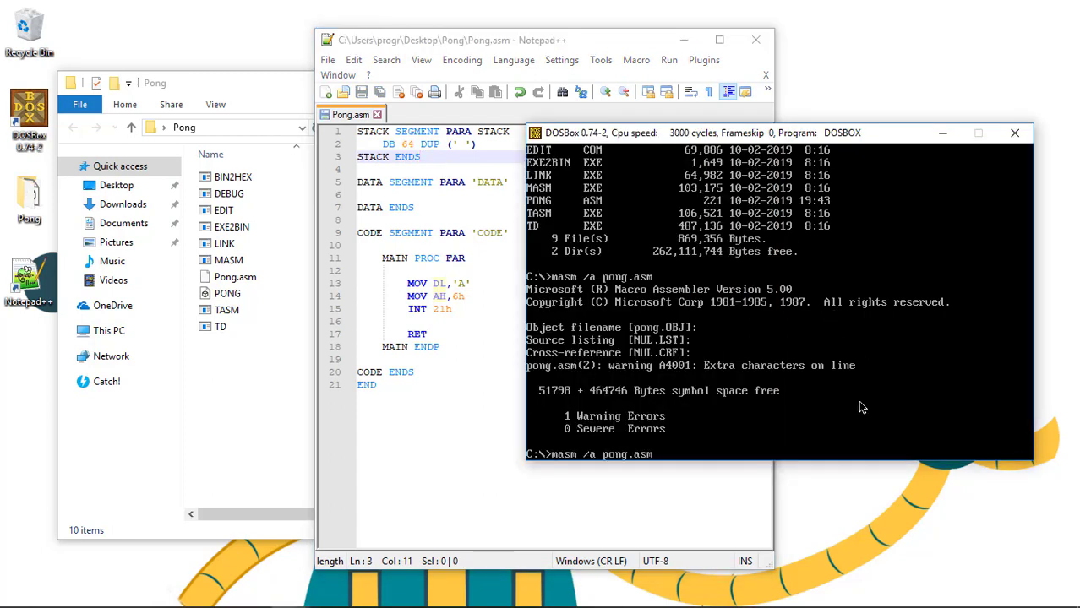
pyautogui.press('Return')
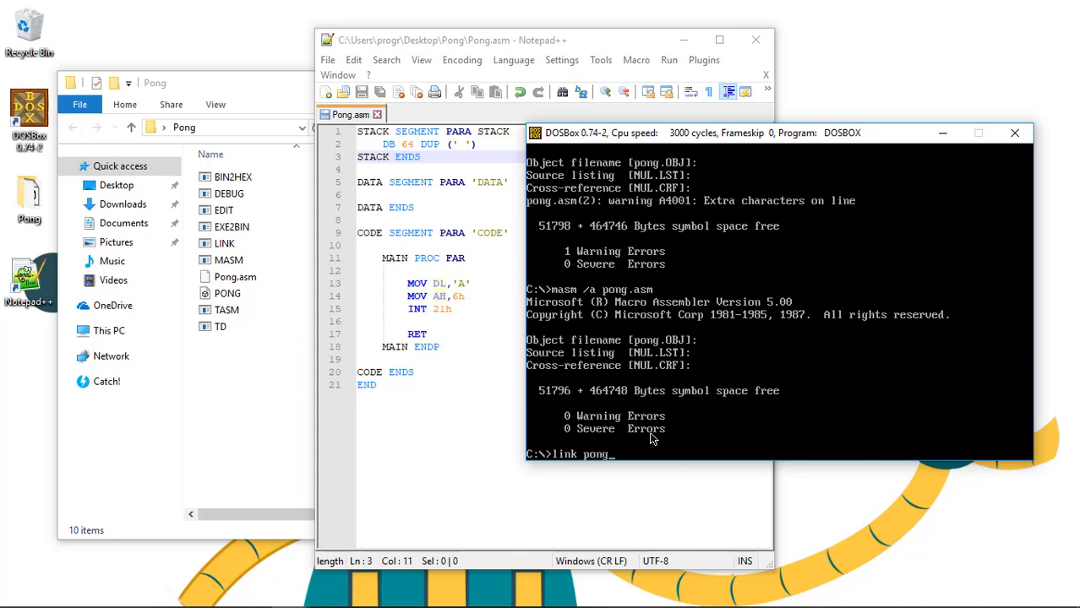
# Link the object file with "link pong", answering the run file prompt with ";" to accept the defaults
pyautogui.write('link pong')
pyautogui.press('Return')
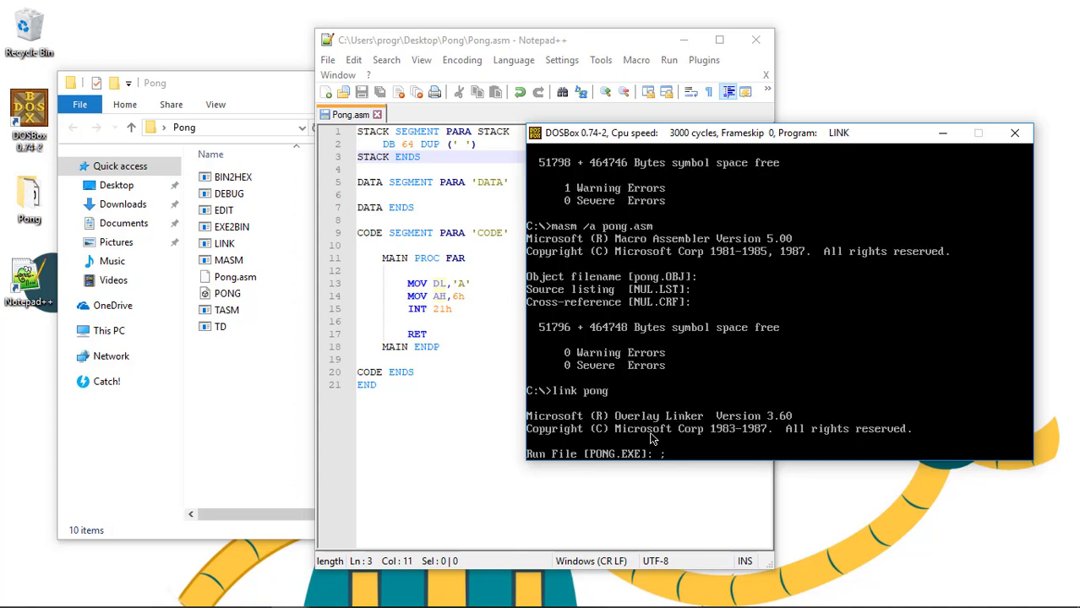
pyautogui.write(';')
pyautogui.press('Return')
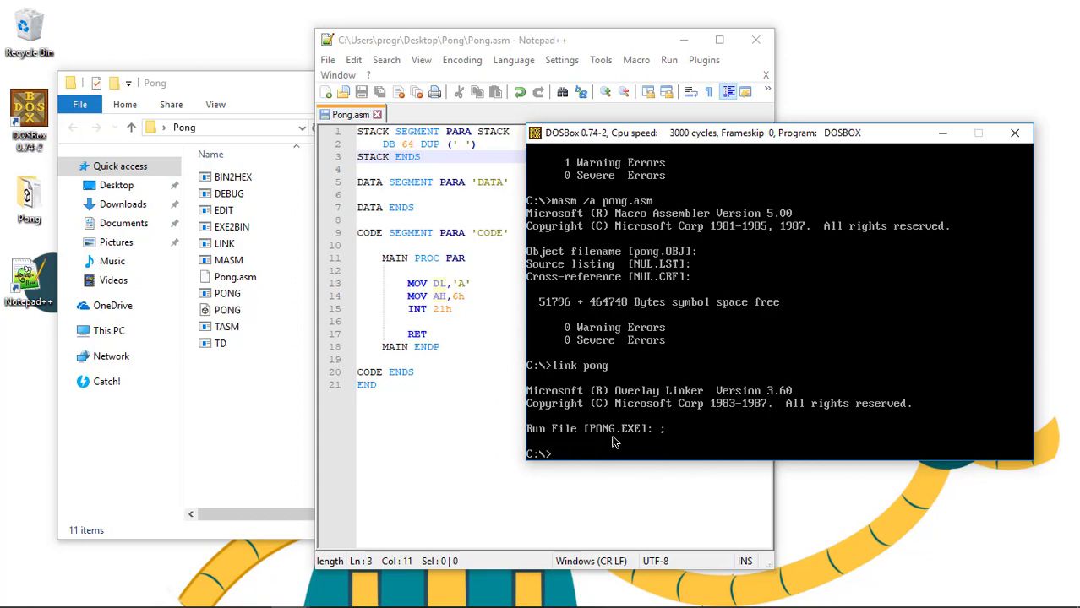
# Check the generated PONG object and executable files in the Pong folder and run "pong" in DOSBox
pyautogui.click(229, 312)
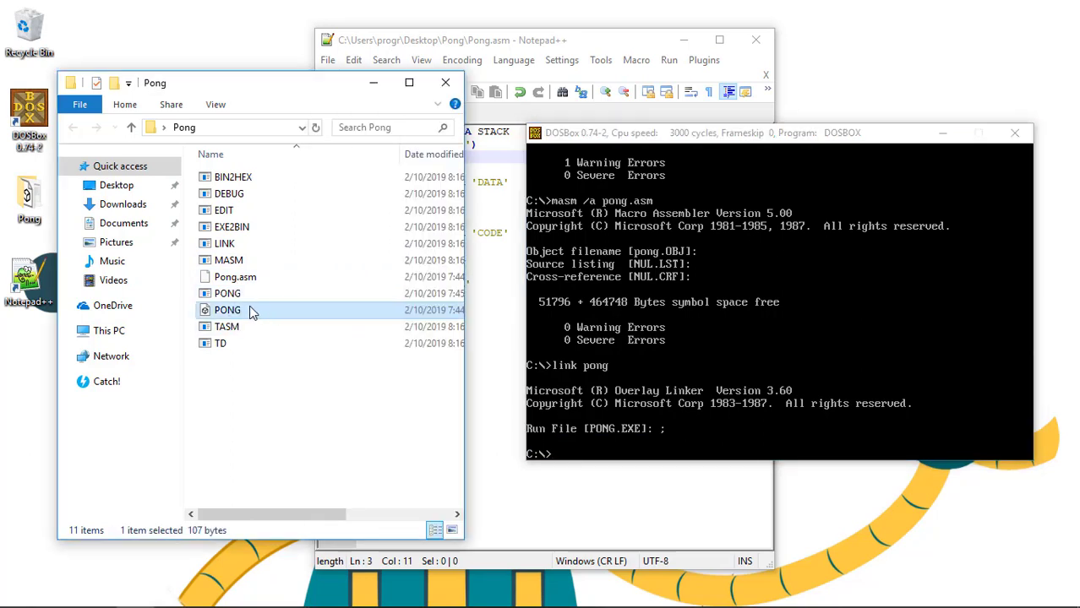
pyautogui.click(239, 296)
pyautogui.click(604, 450)
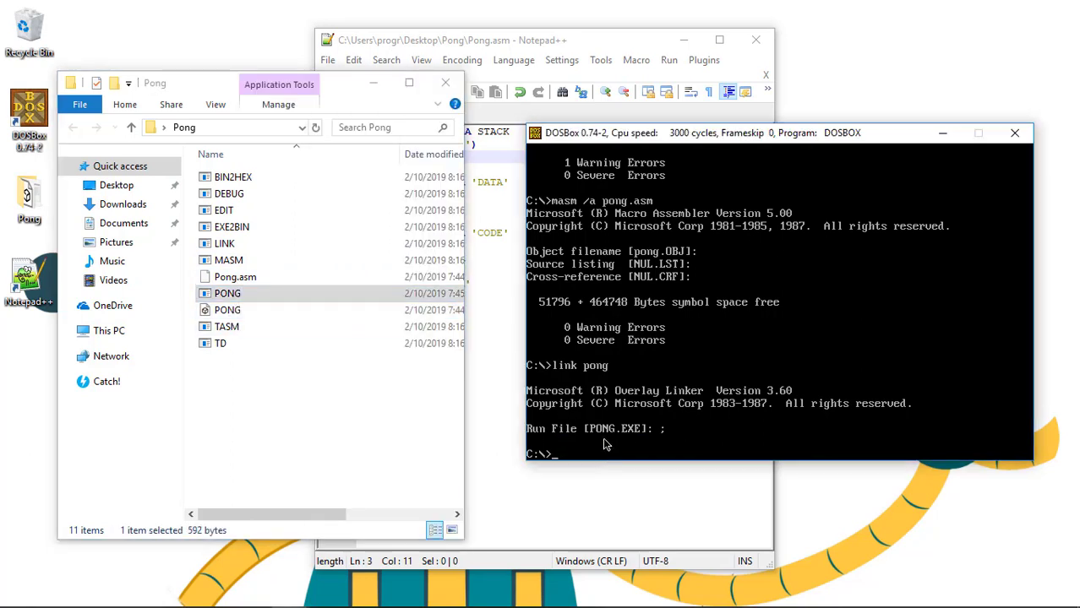
pyautogui.write('pong')
pyautogui.press('Return')
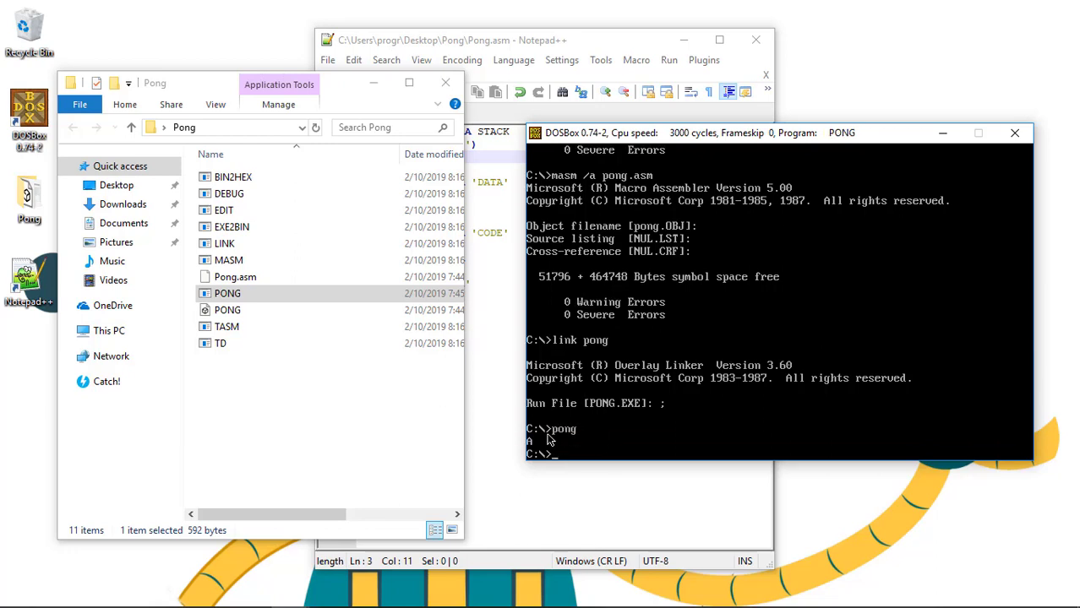